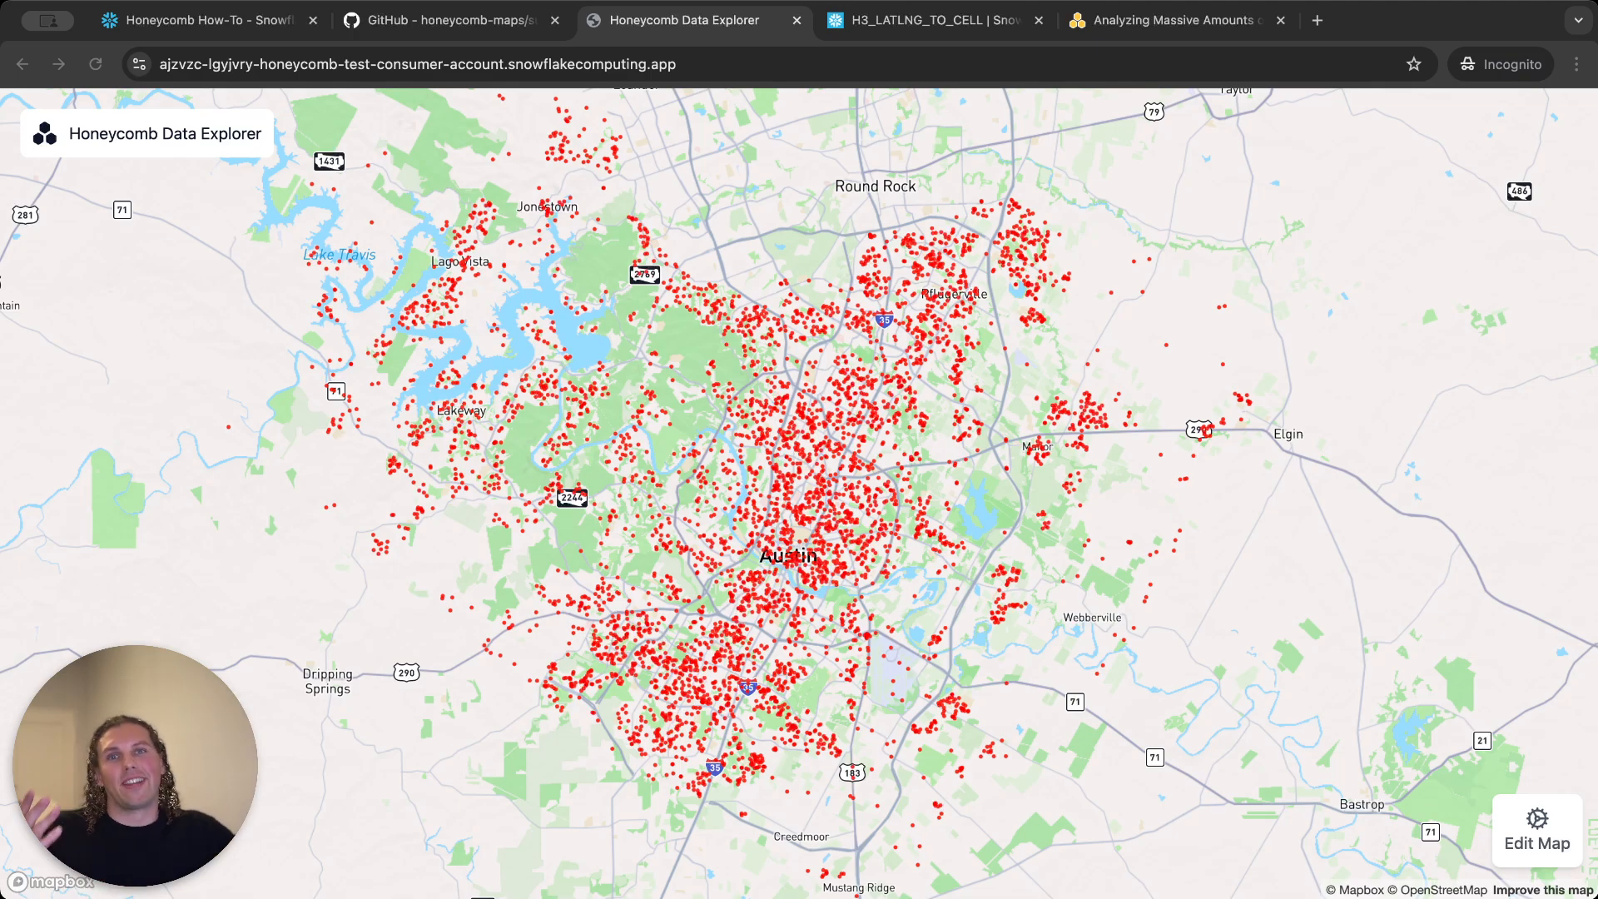
Step: Examine the individual delivery points around central Austin on the Honeycomb map
click(857, 556)
scroll(690, 535, up, 3)
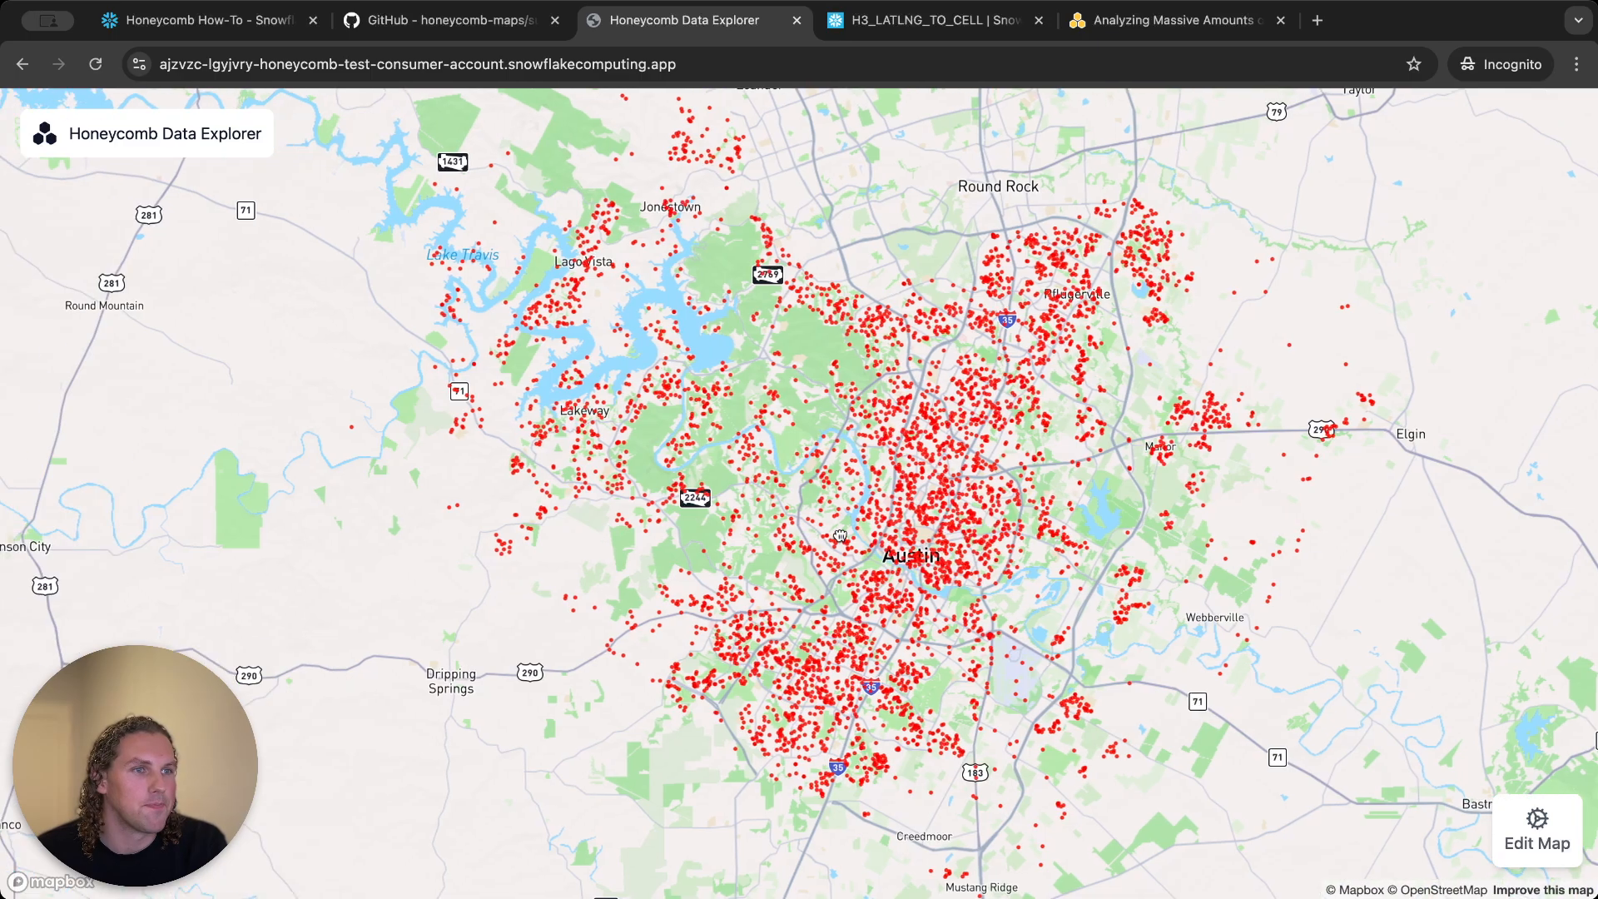
scroll(882, 481, up, 2)
scroll(697, 572, up, 5)
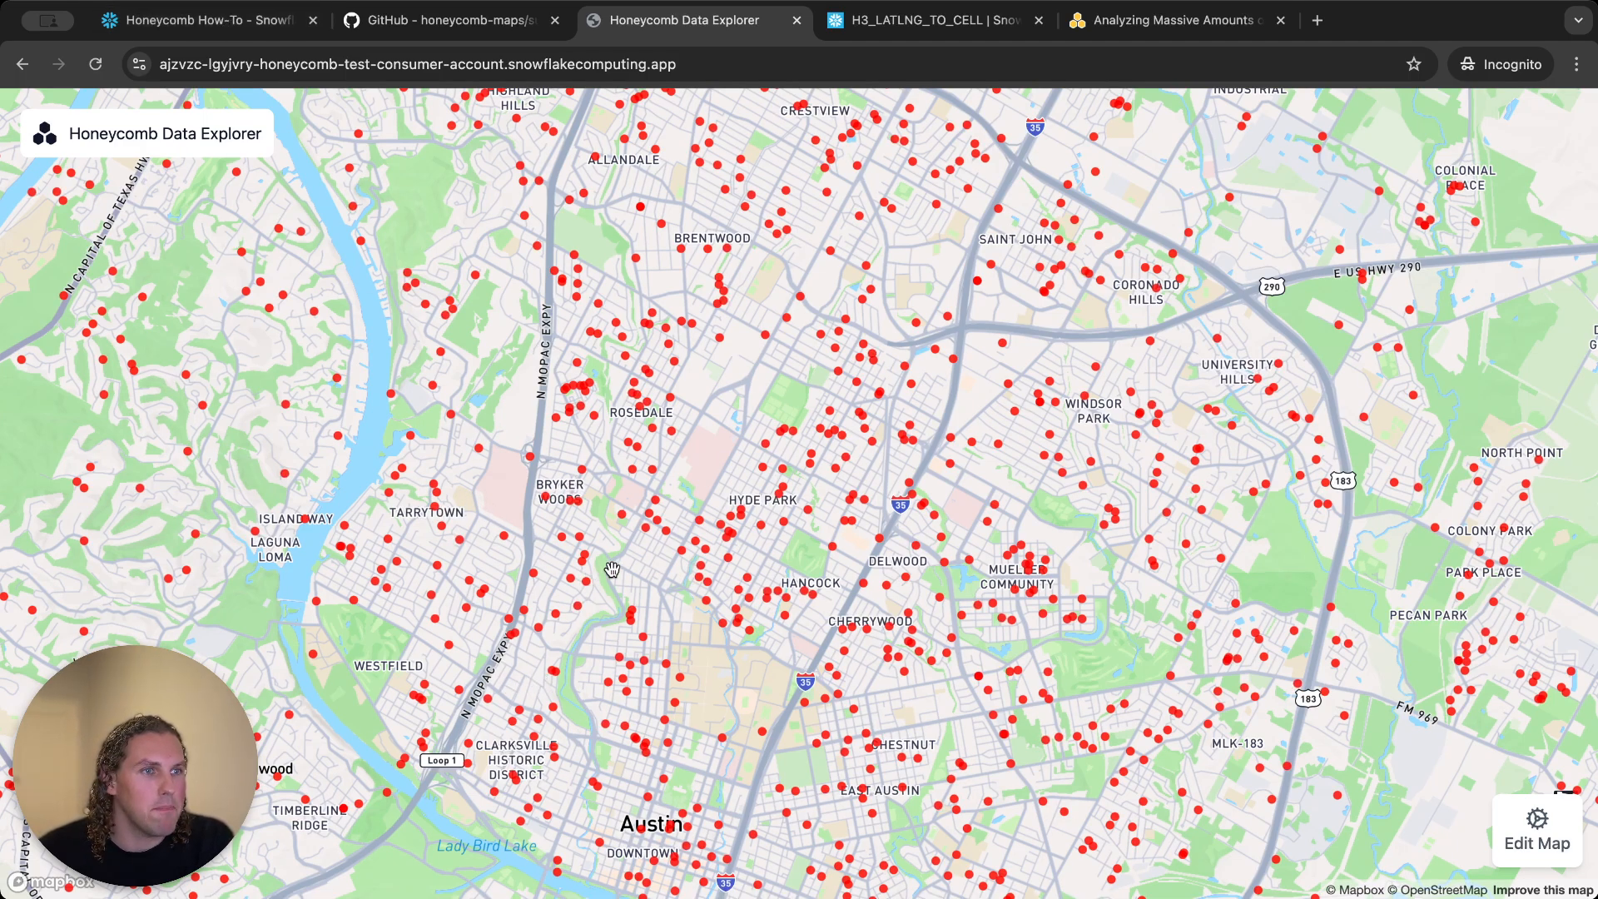
Step: Switch to the Snowflake worksheet and run the query "select * from fact_orders limit 10;"
click(220, 20)
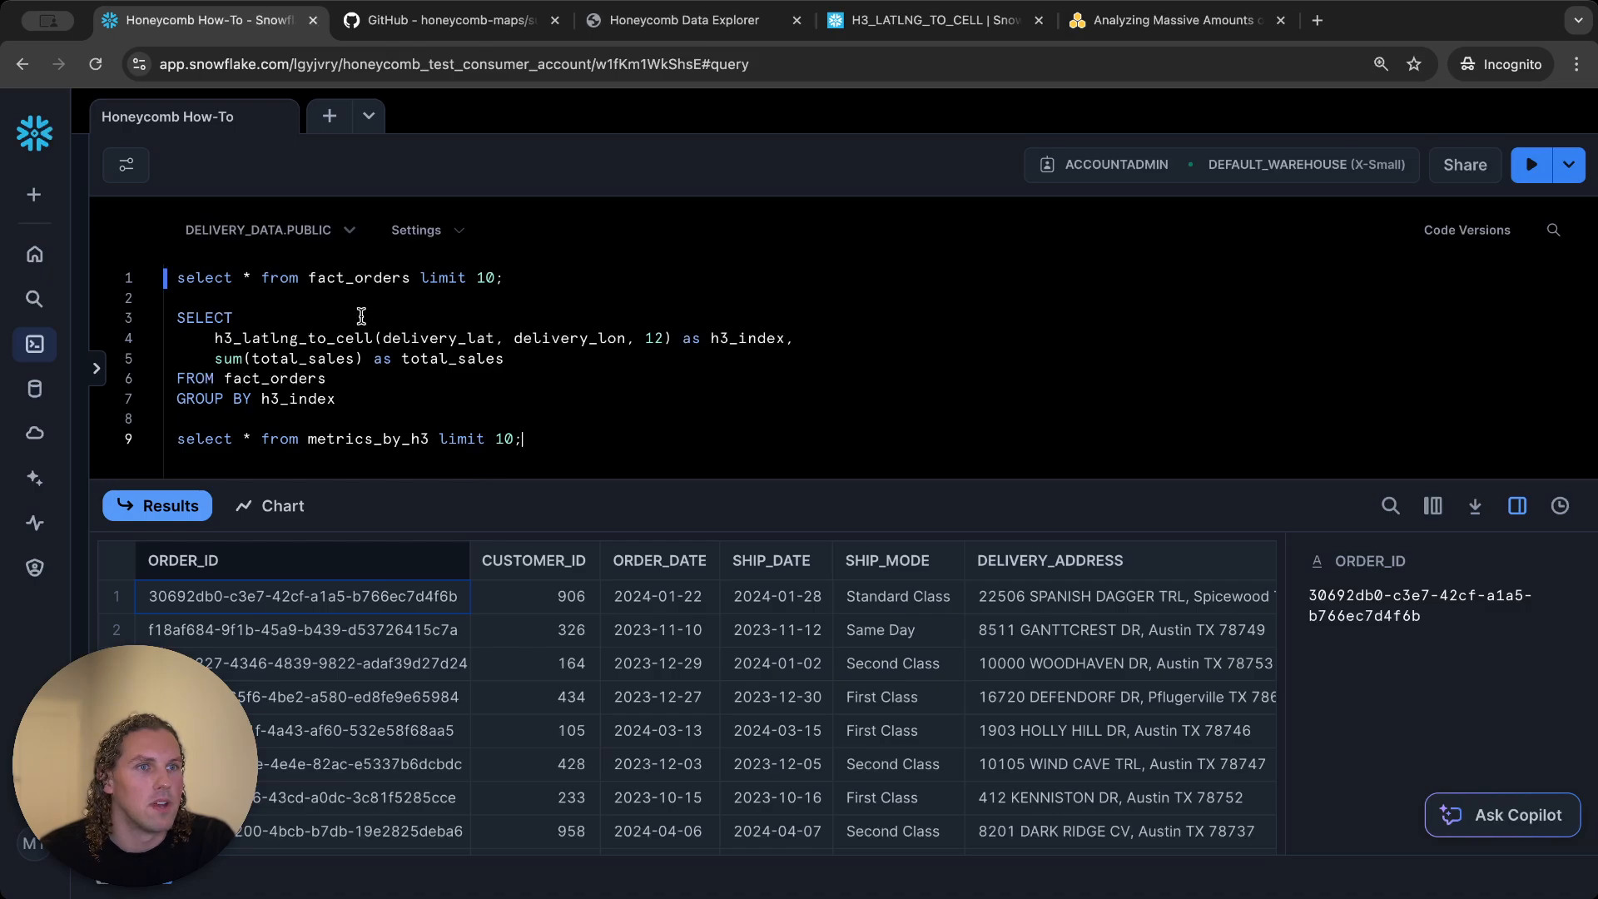
double_click(349, 279)
key(super+Return)
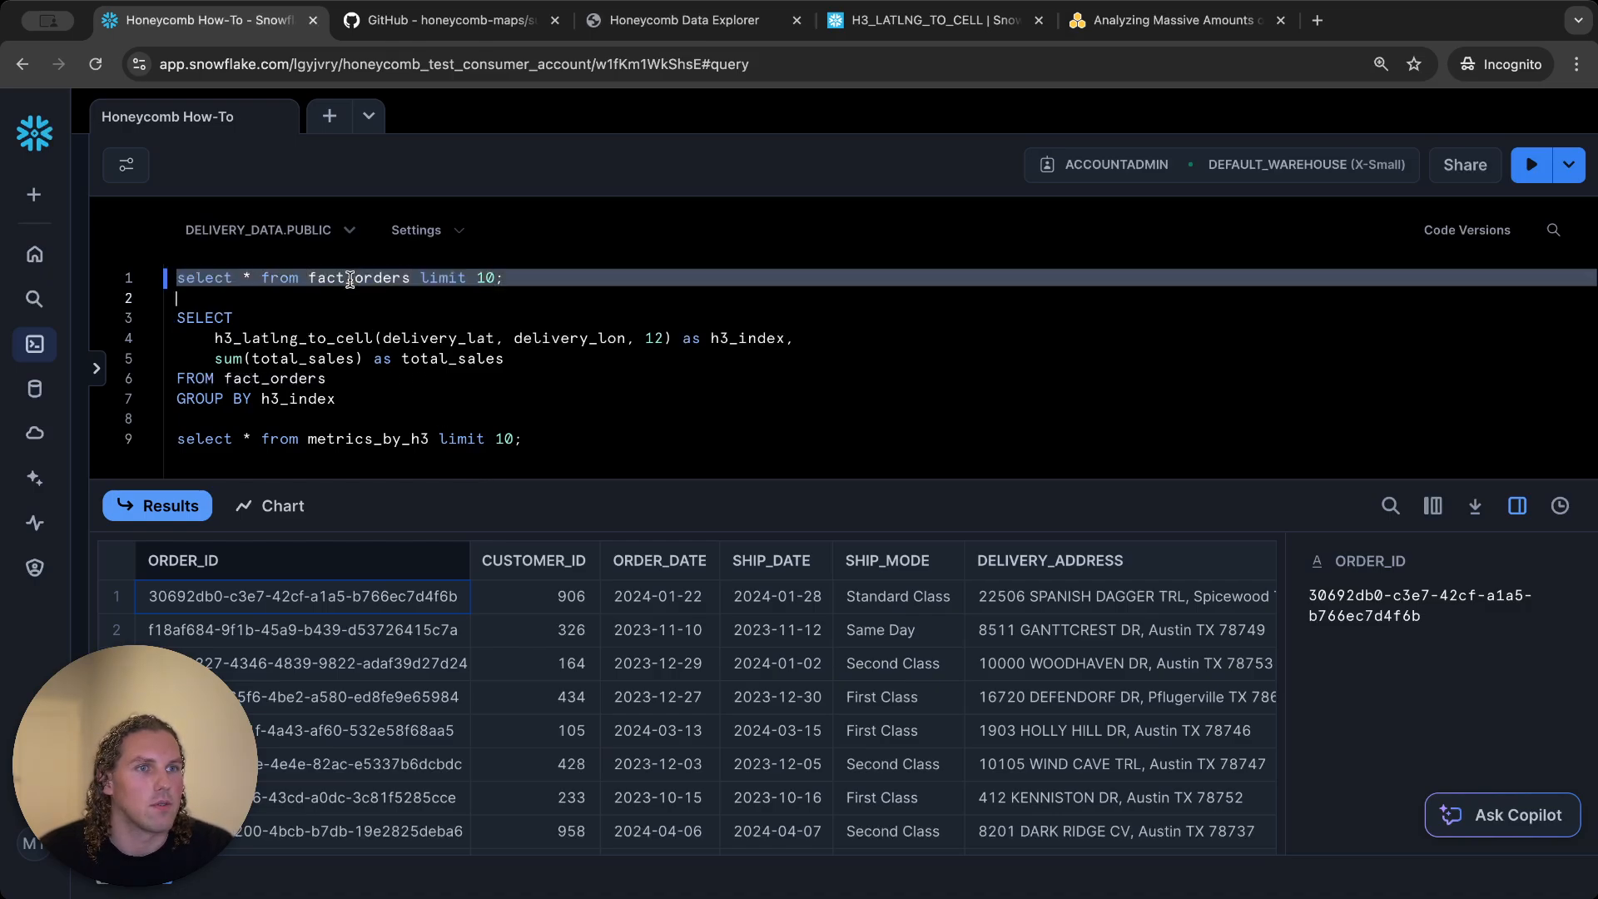
Step: Inspect the order results, checking the DELIVERY_LAT and DELIVERY_LON columns and the full first row
scroll(721, 724, right, 10)
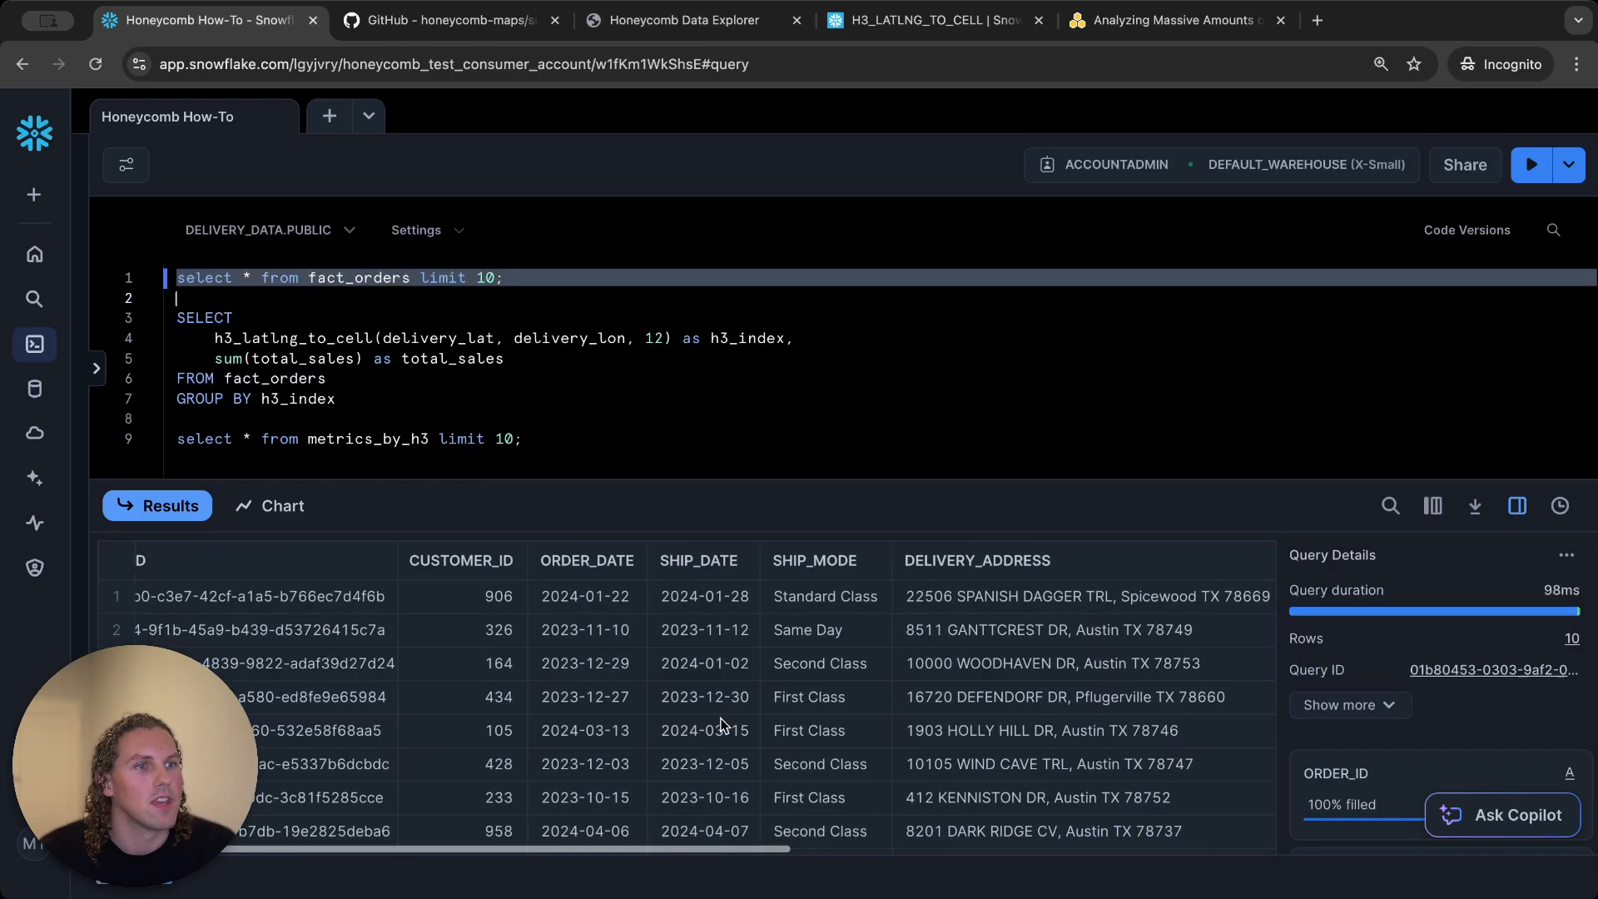
scroll(721, 725, right, 3)
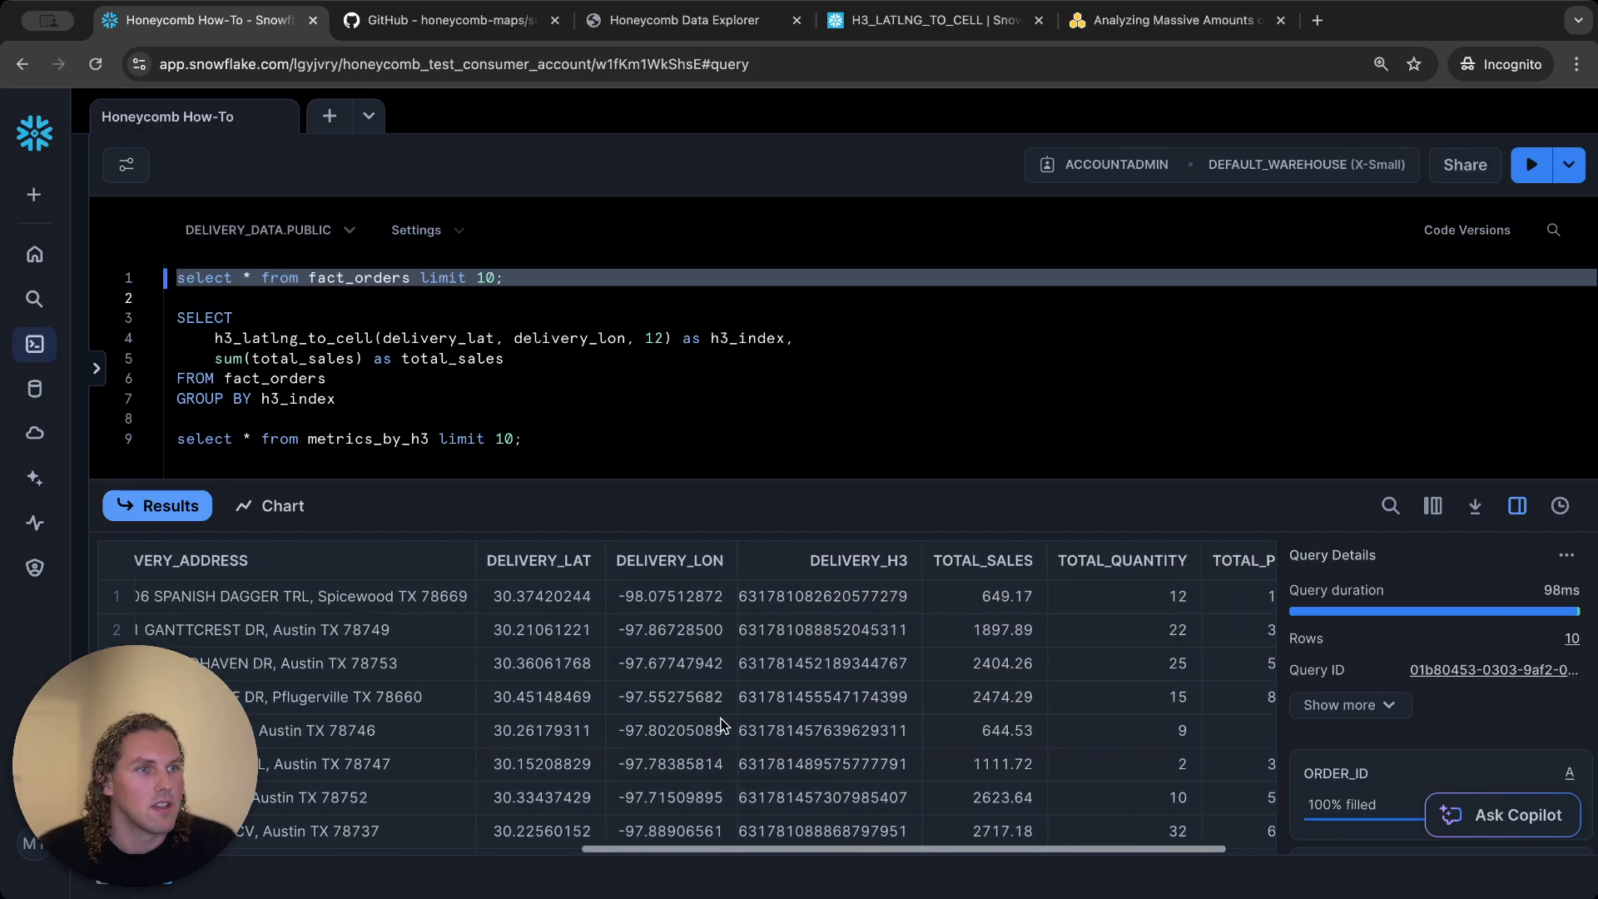
click(544, 564)
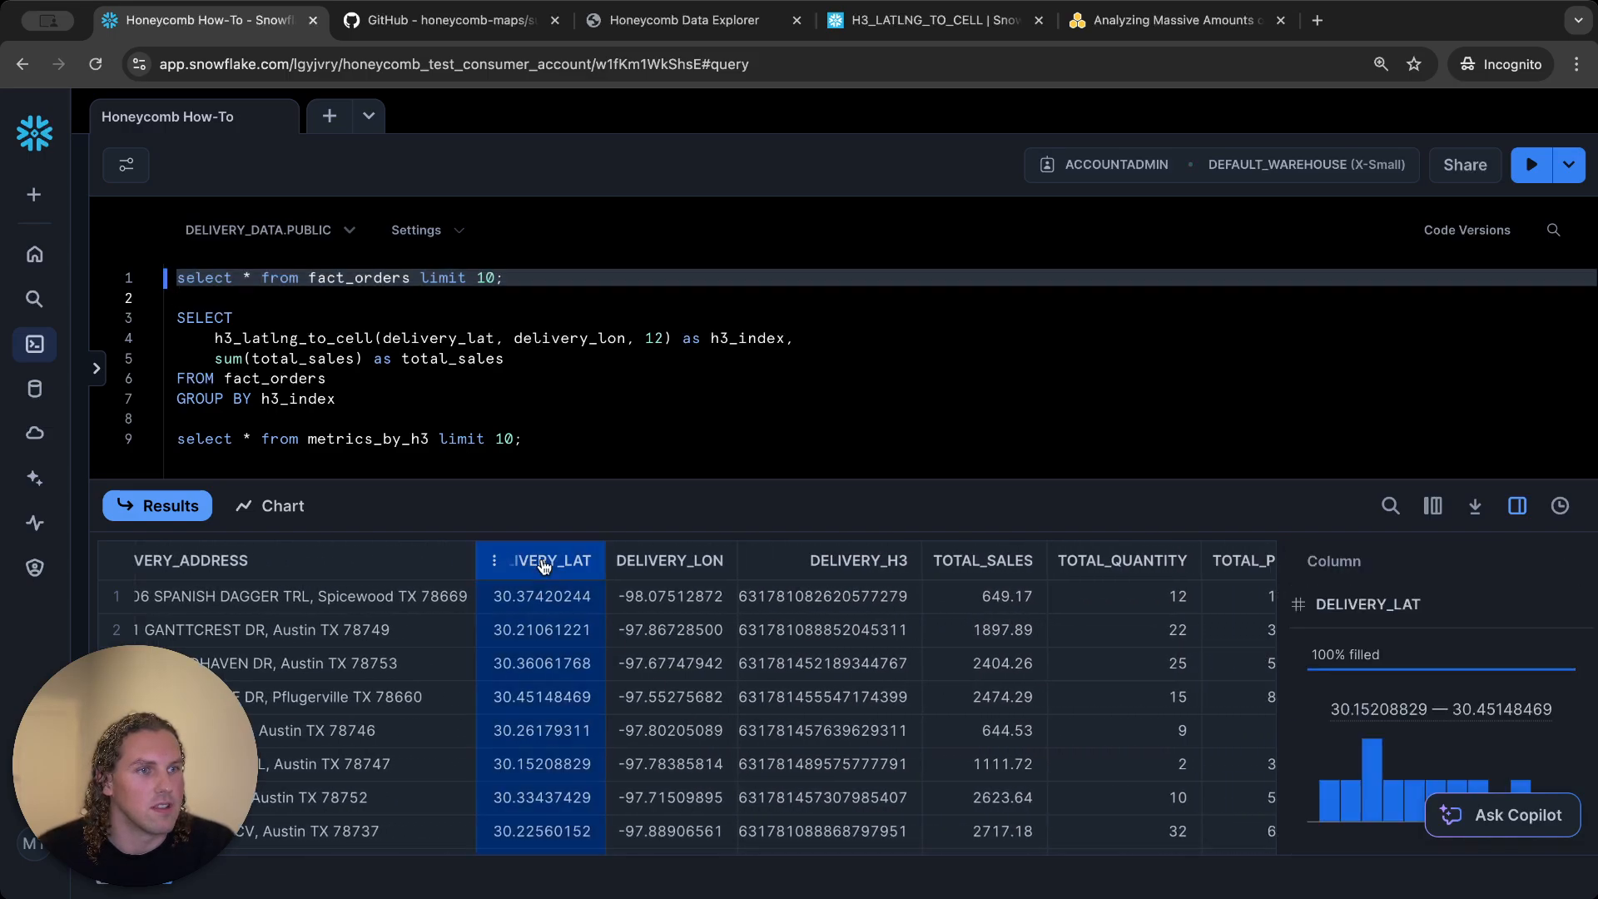
click(679, 567)
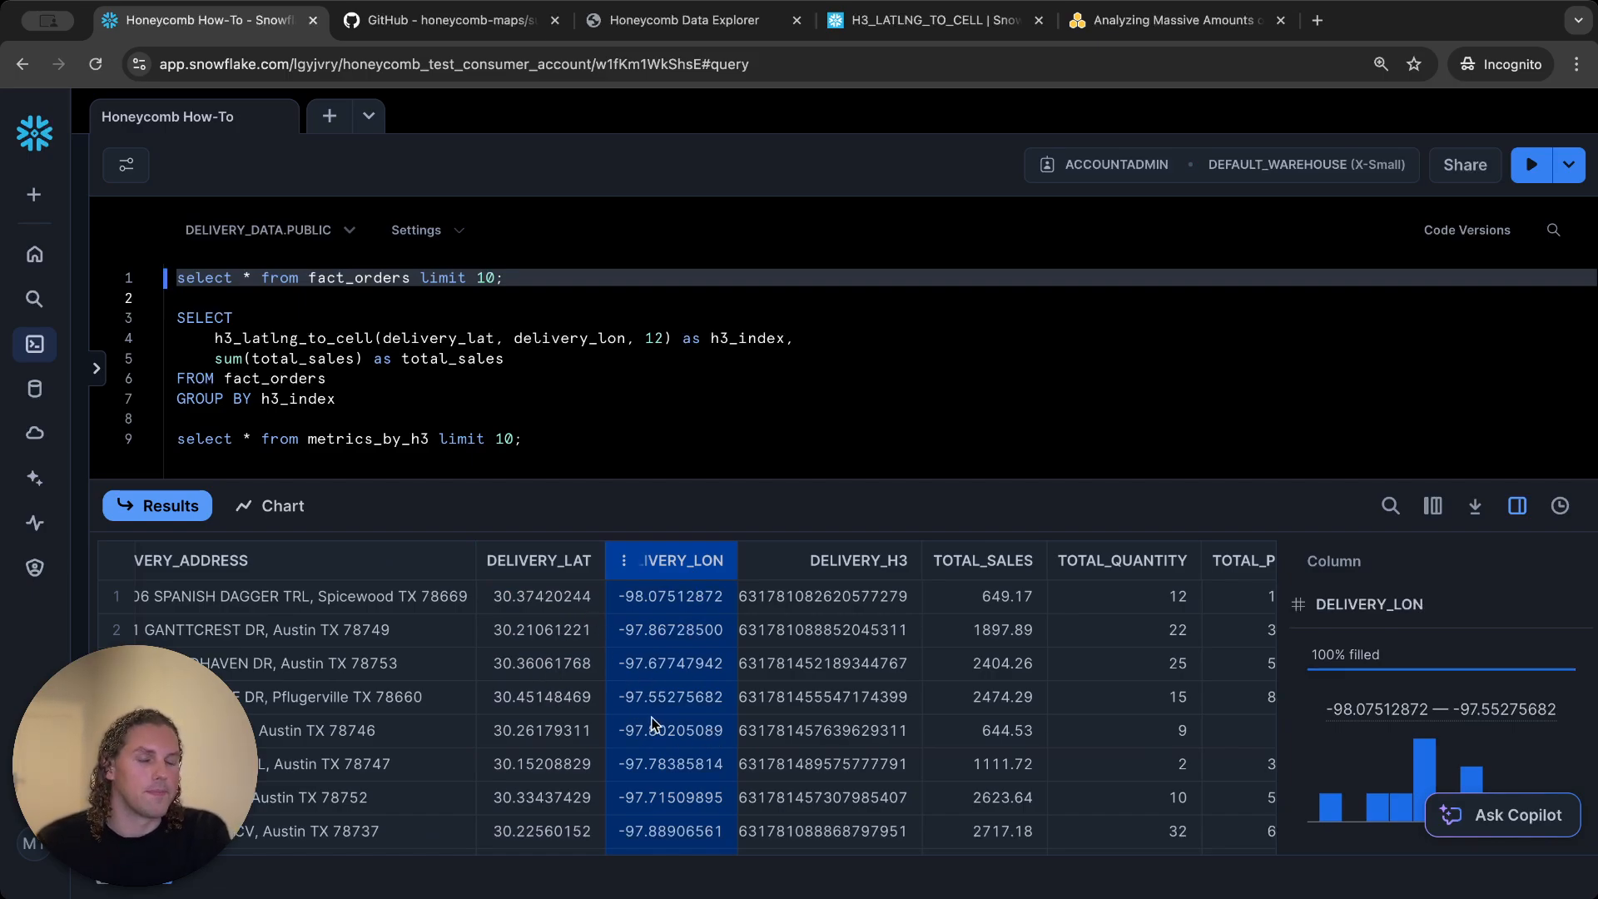
click(549, 603)
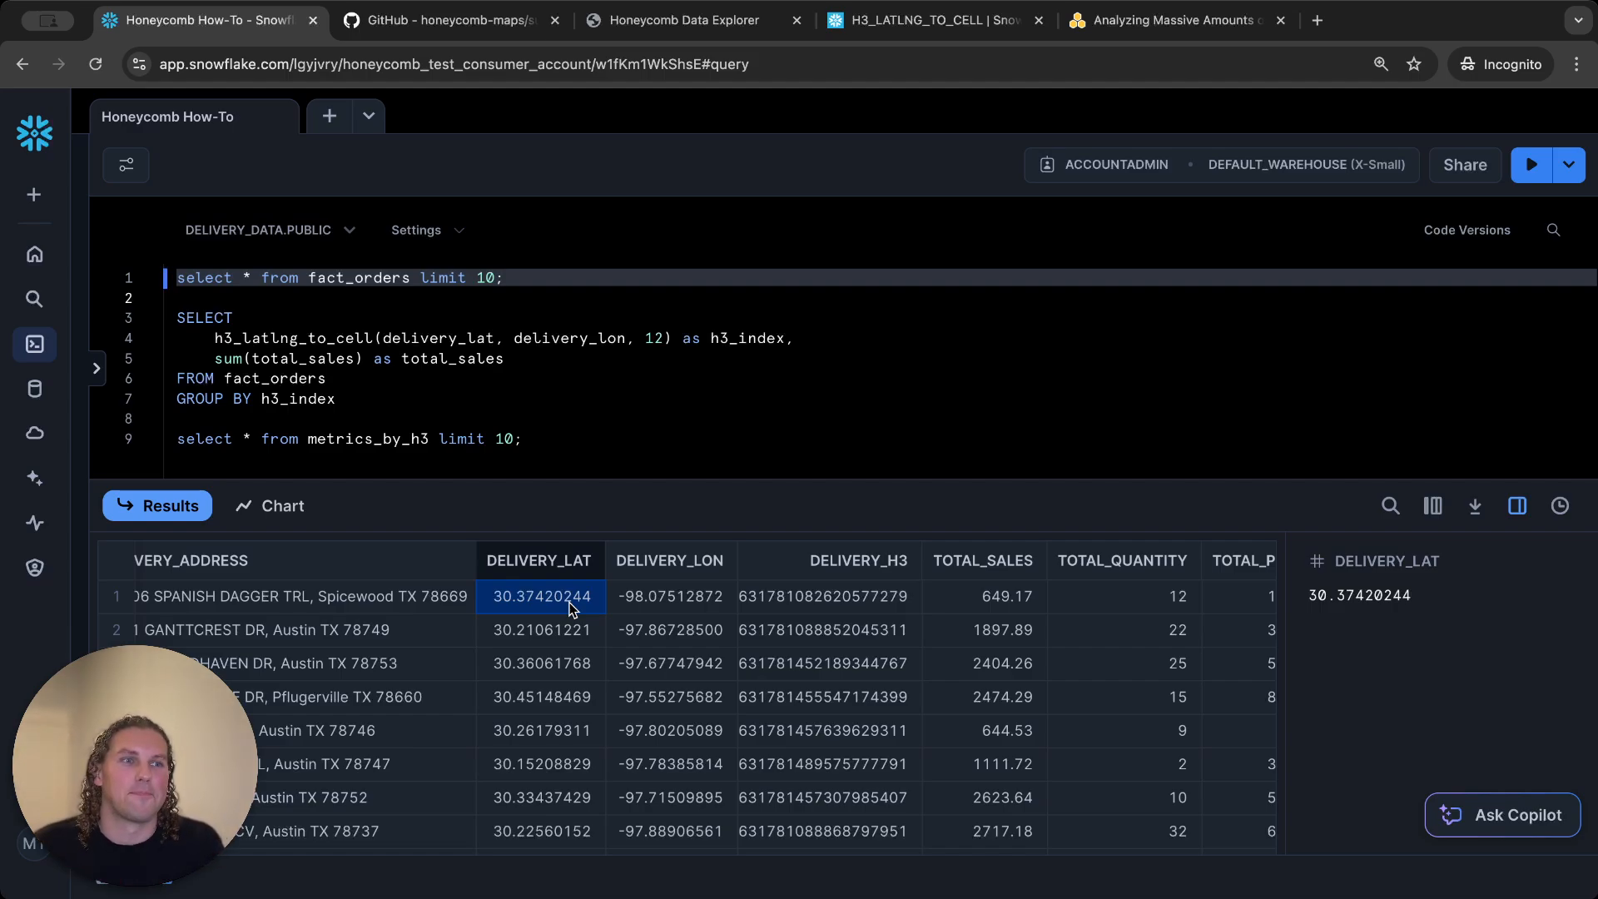
scroll(421, 609, left, 10)
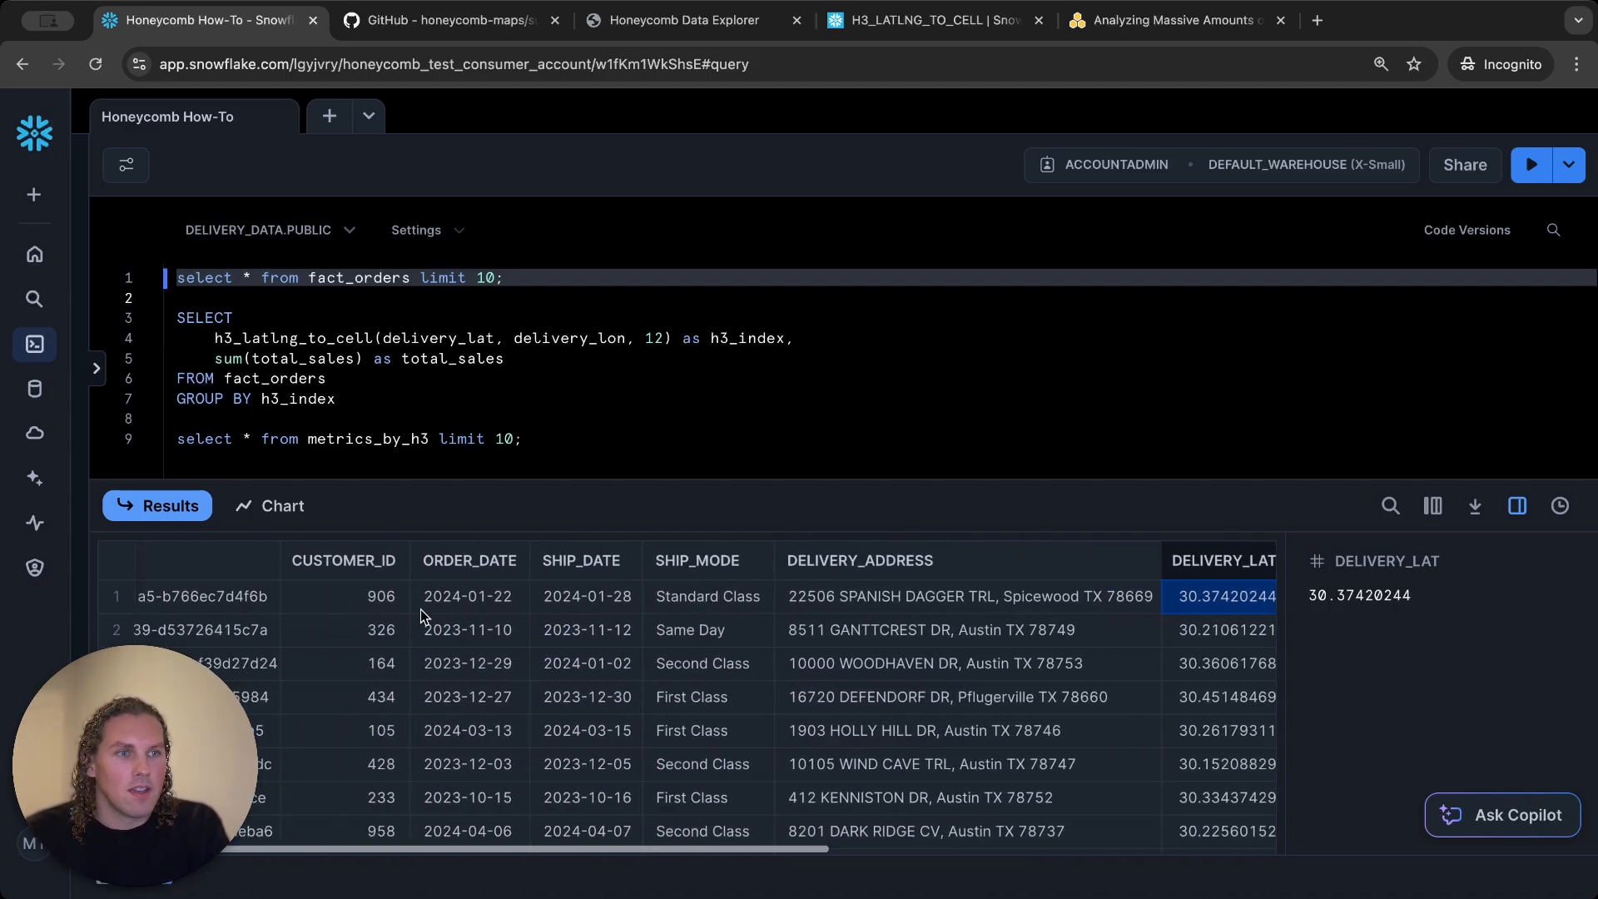
click(232, 597)
scroll(293, 604, right, 5)
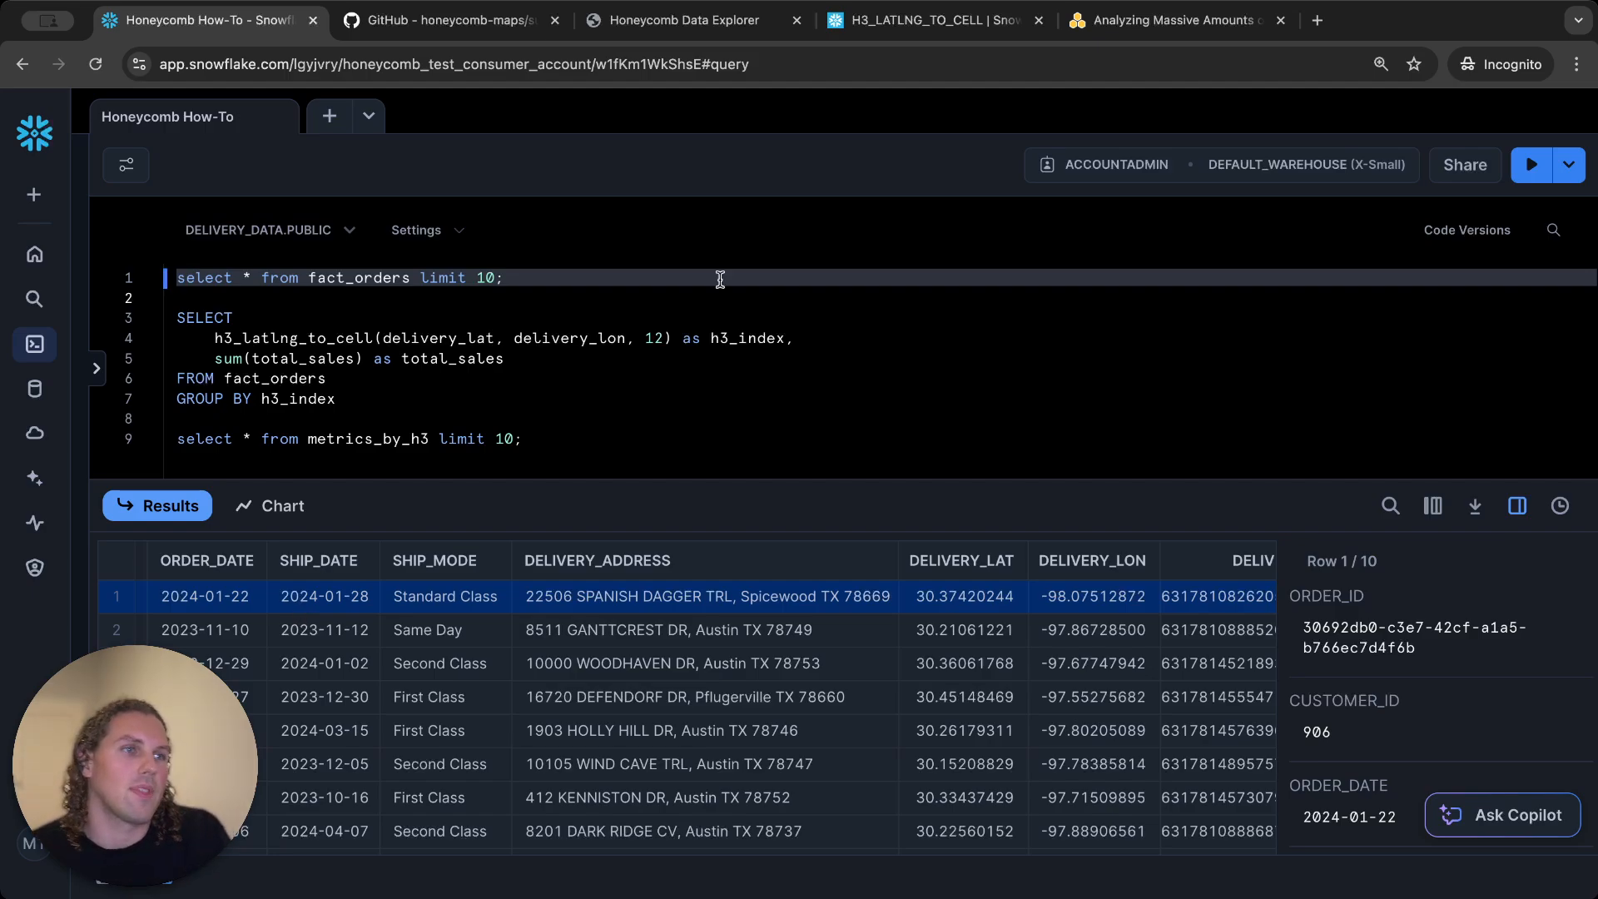
Step: Switch to the Snowflake documentation and read the description and syntax of the H3_LATLNG_TO_CELL function
click(604, 356)
click(910, 32)
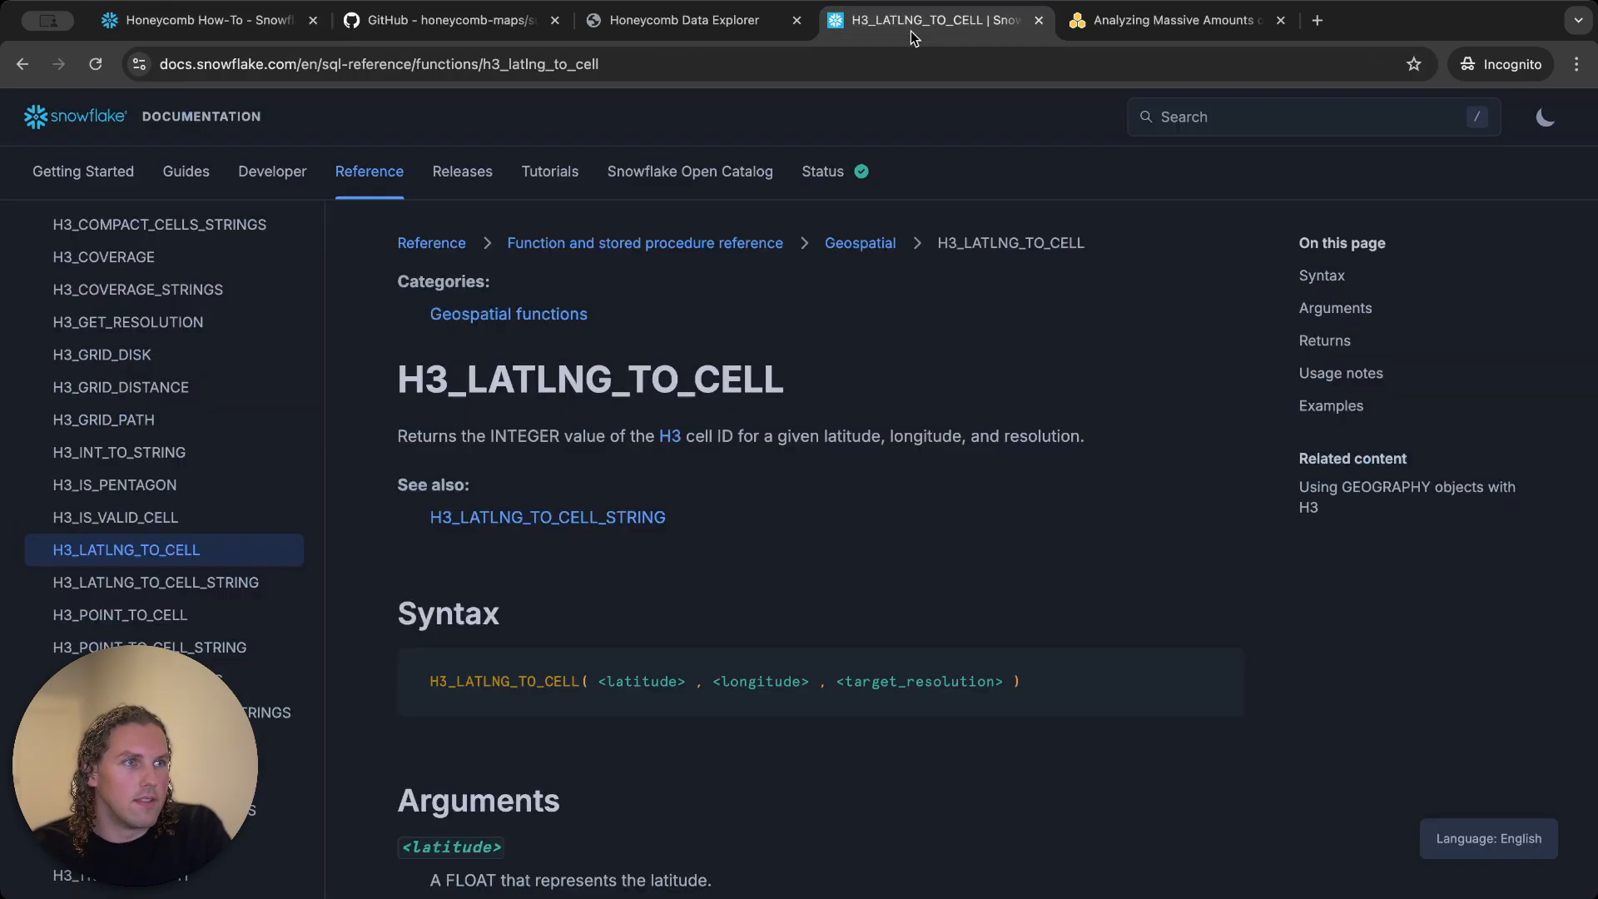
scroll(644, 526, down, 2)
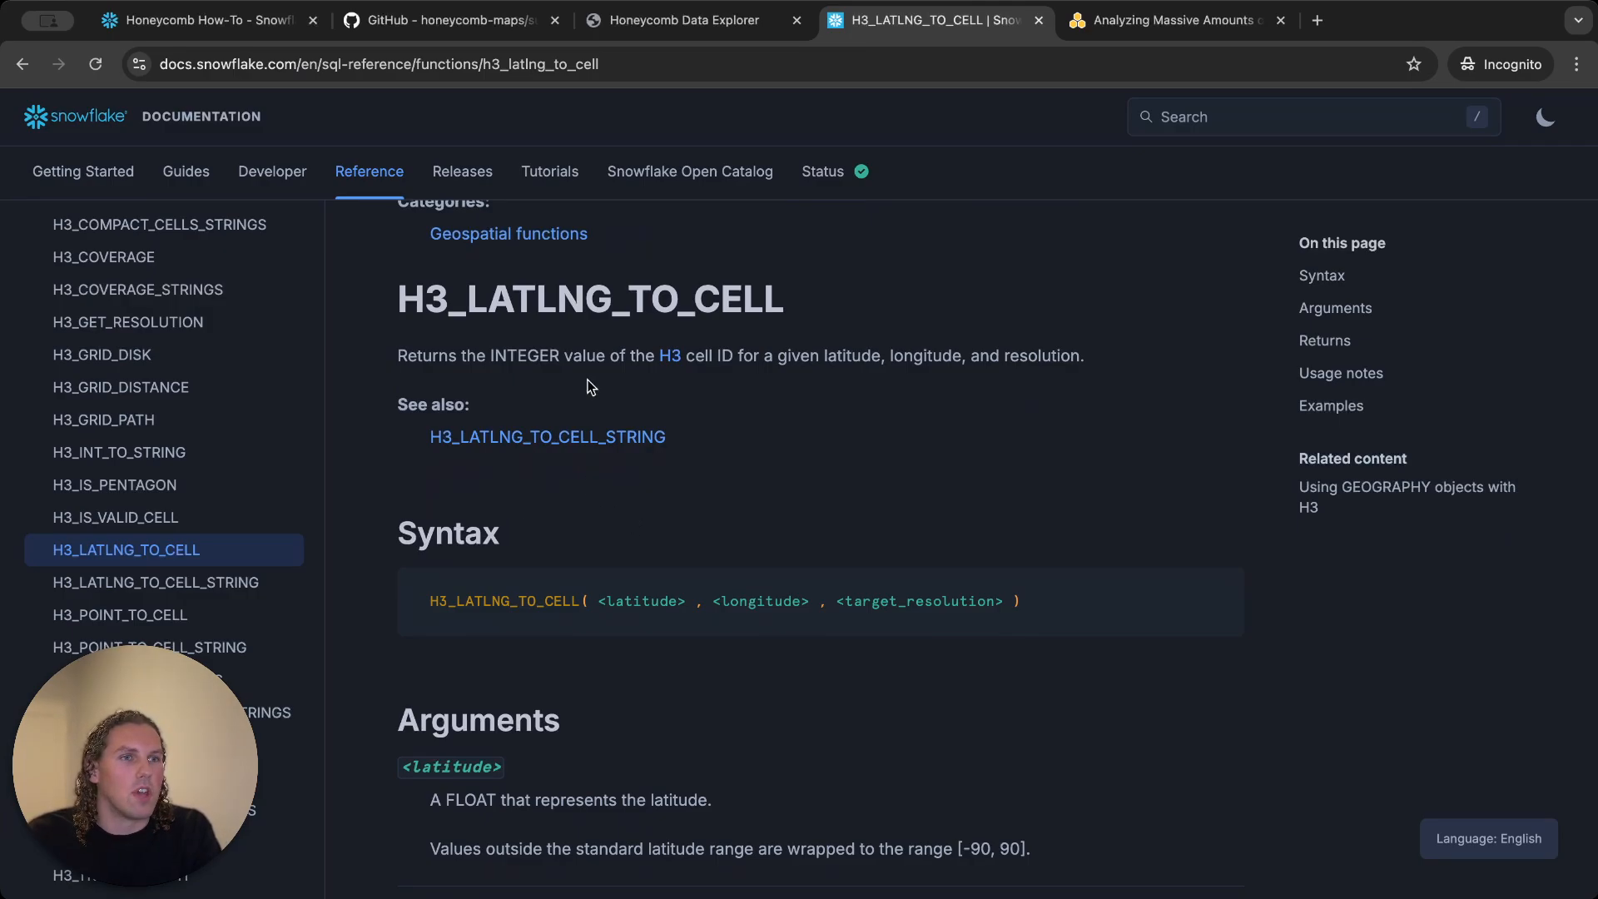
scroll(415, 326, down, 1)
scroll(415, 327, up, 1)
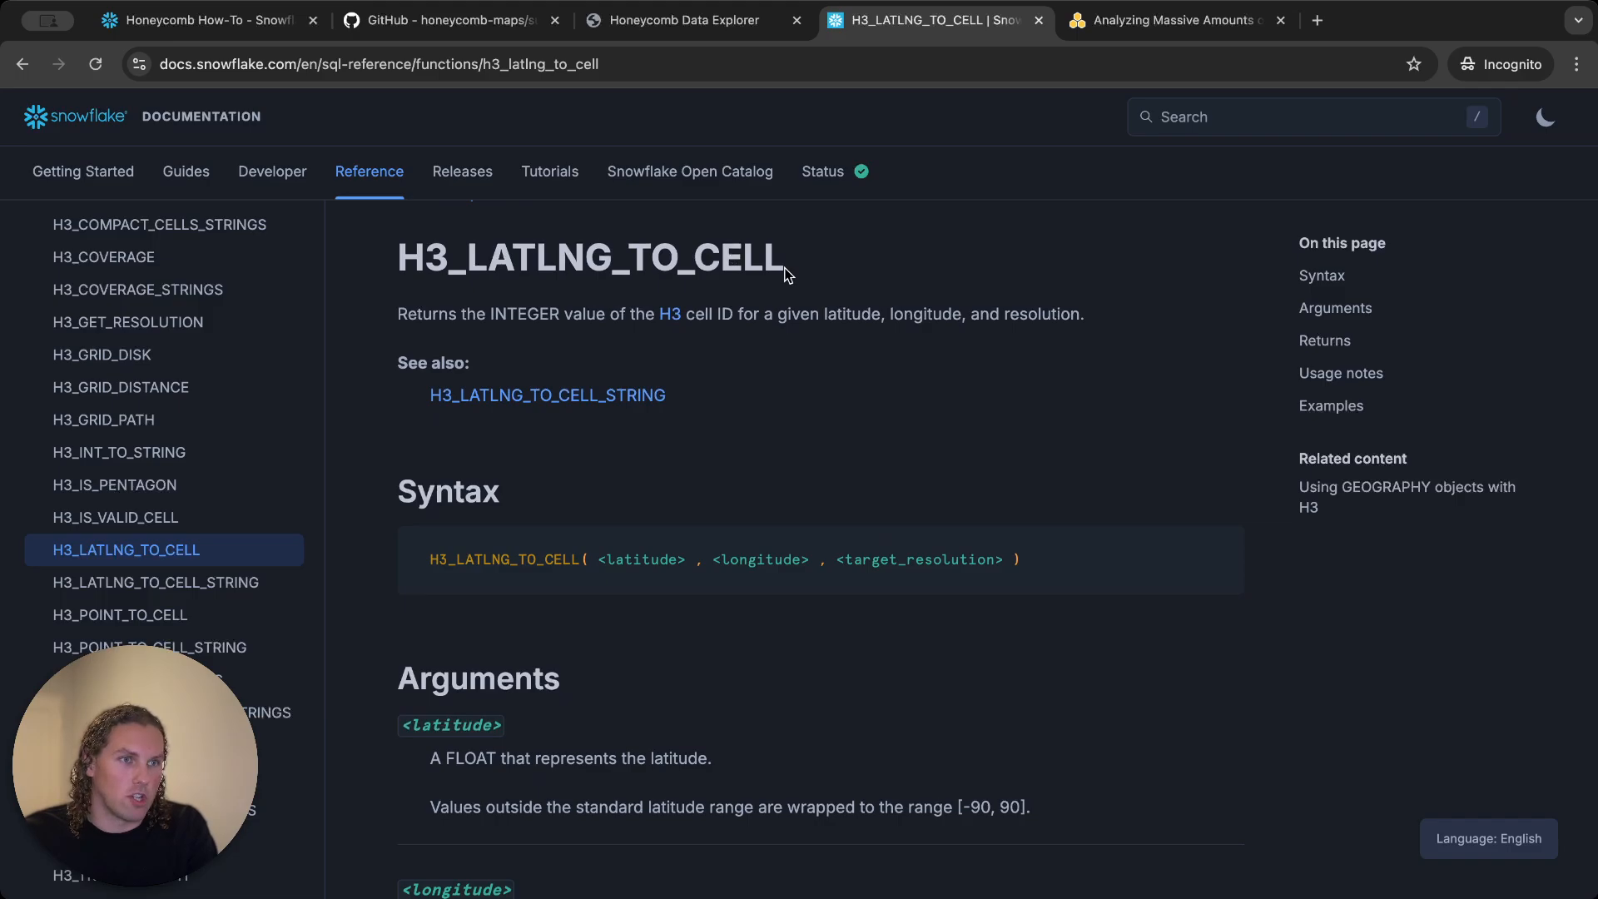
Step: Return to the Snowflake worksheet and run the query that sums total_sales from fact_orders by resolution-12 h3_index
click(232, 25)
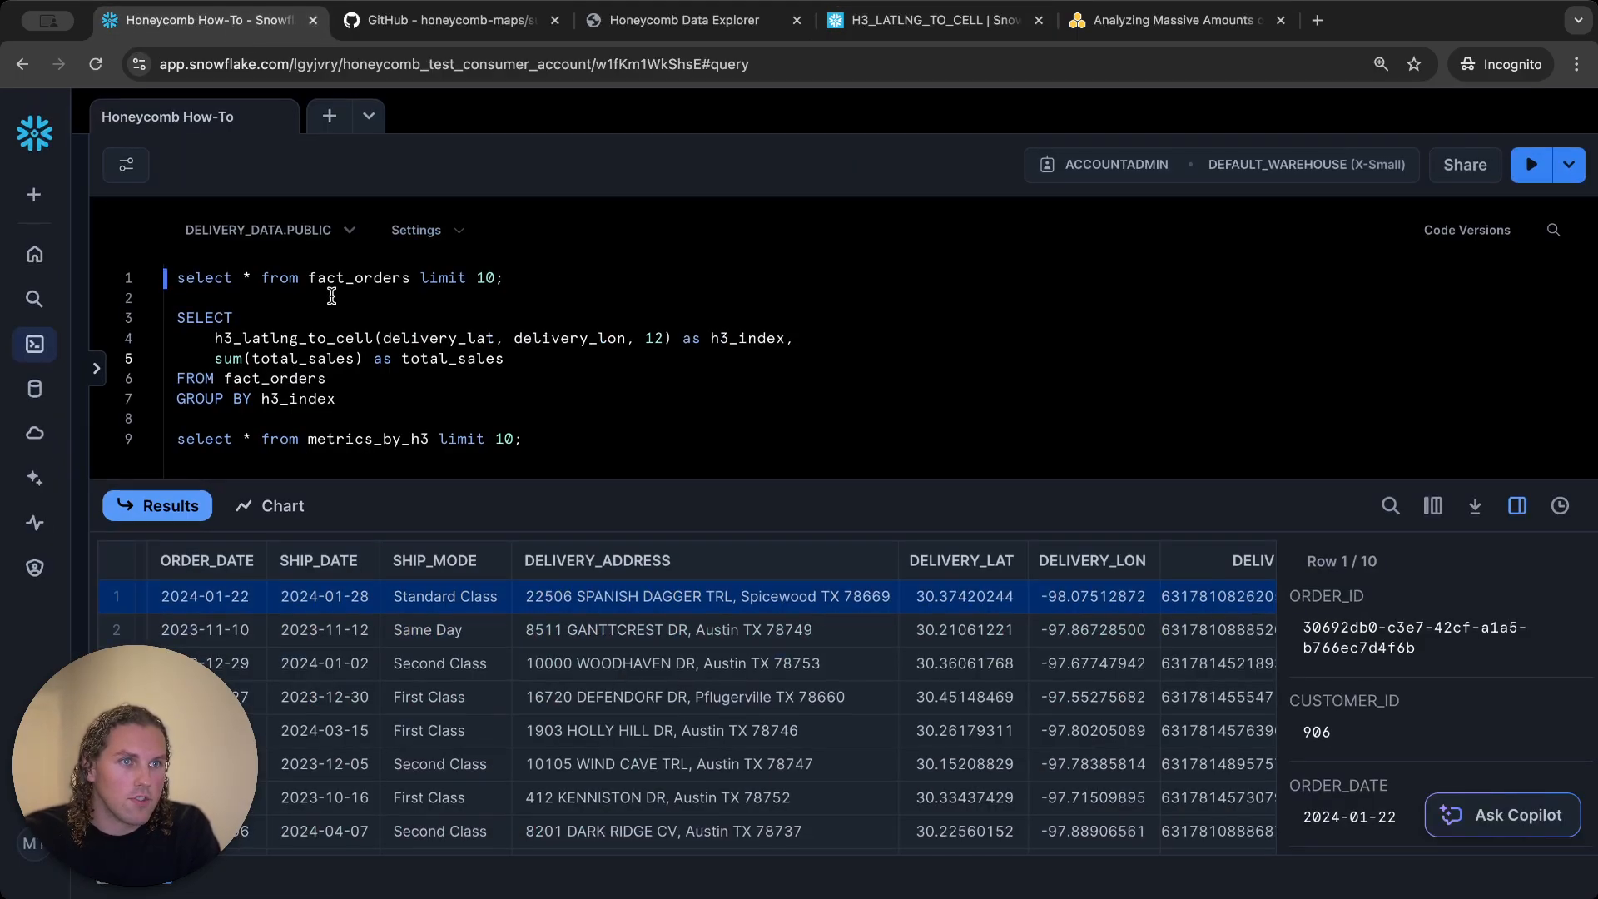
double_click(310, 380)
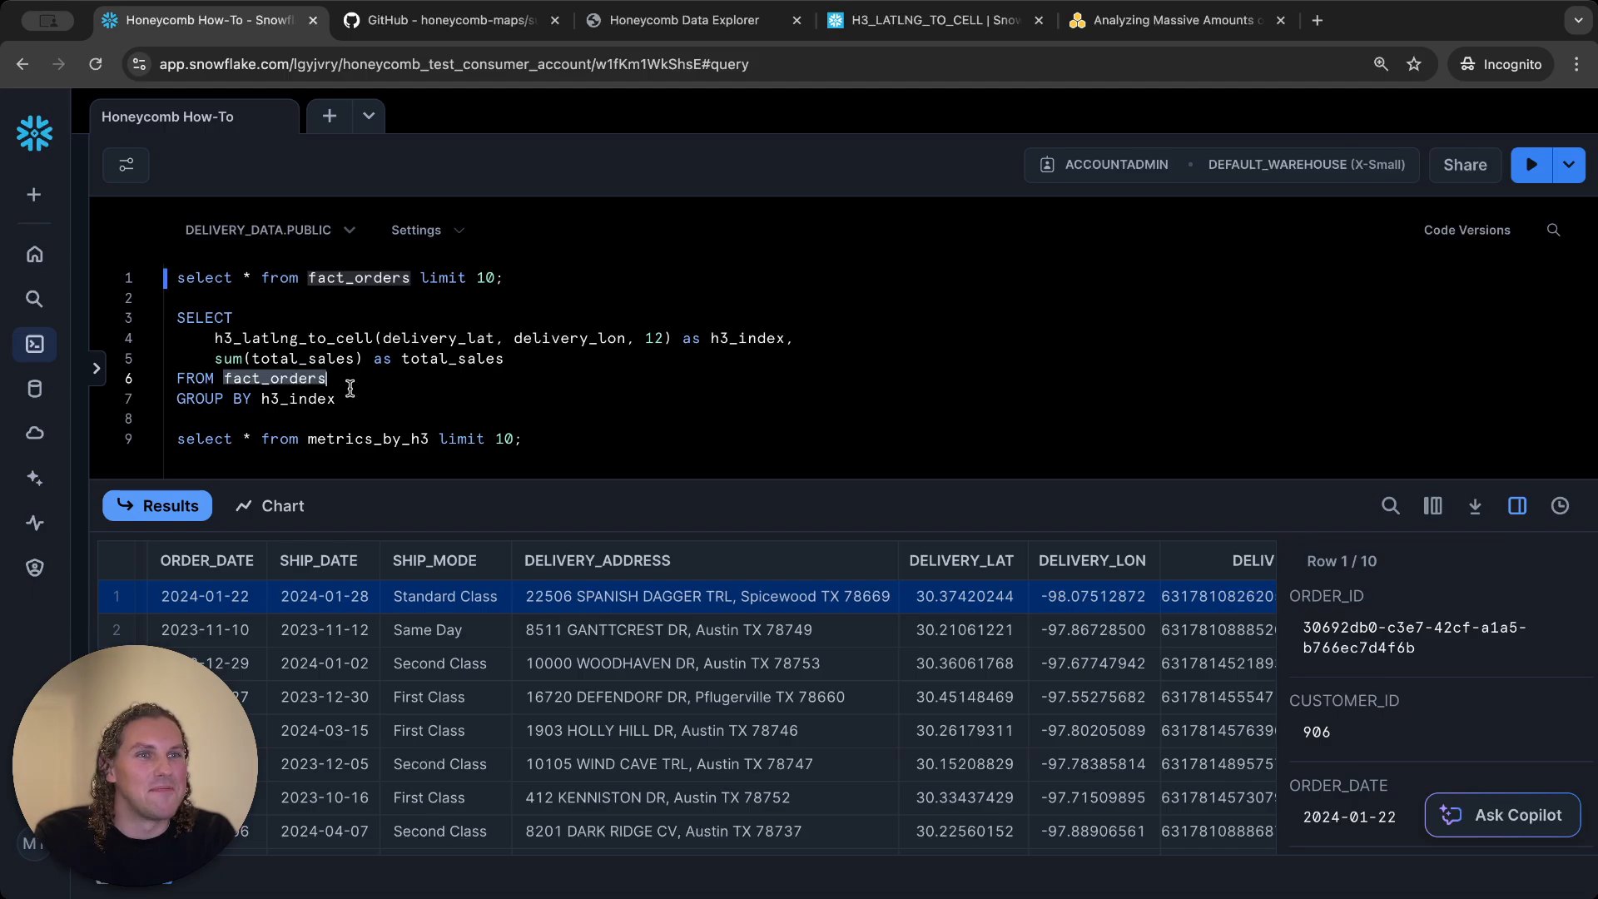
click(221, 337)
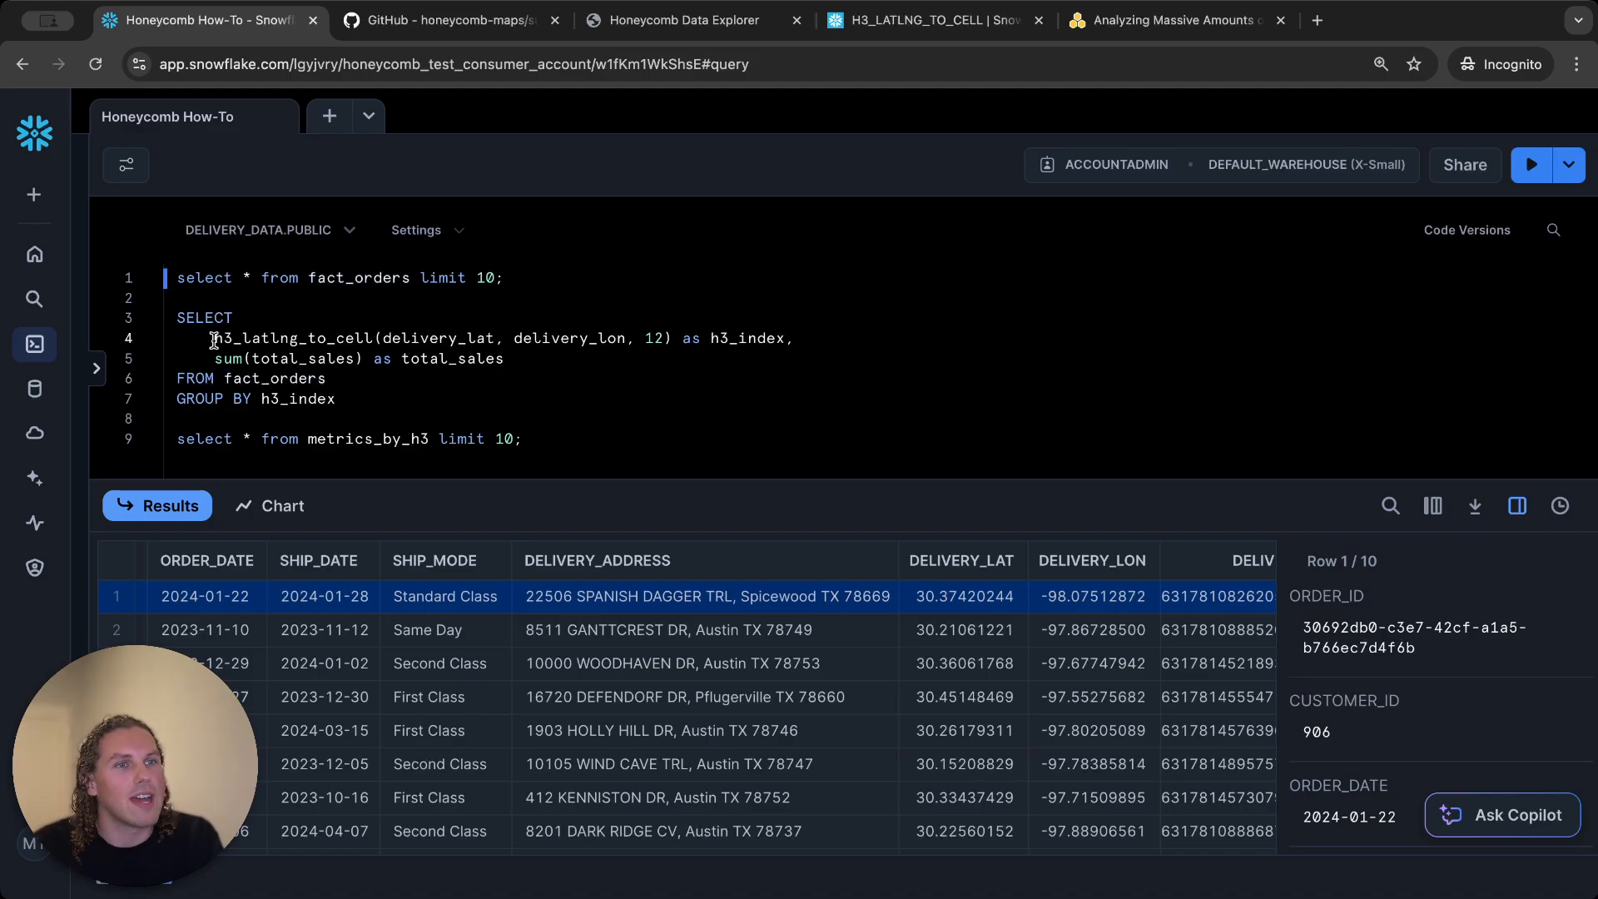
drag(214, 338, 381, 347)
drag(639, 356, 670, 345)
drag(345, 399, 157, 398)
drag(391, 398, 152, 323)
key(super+Return)
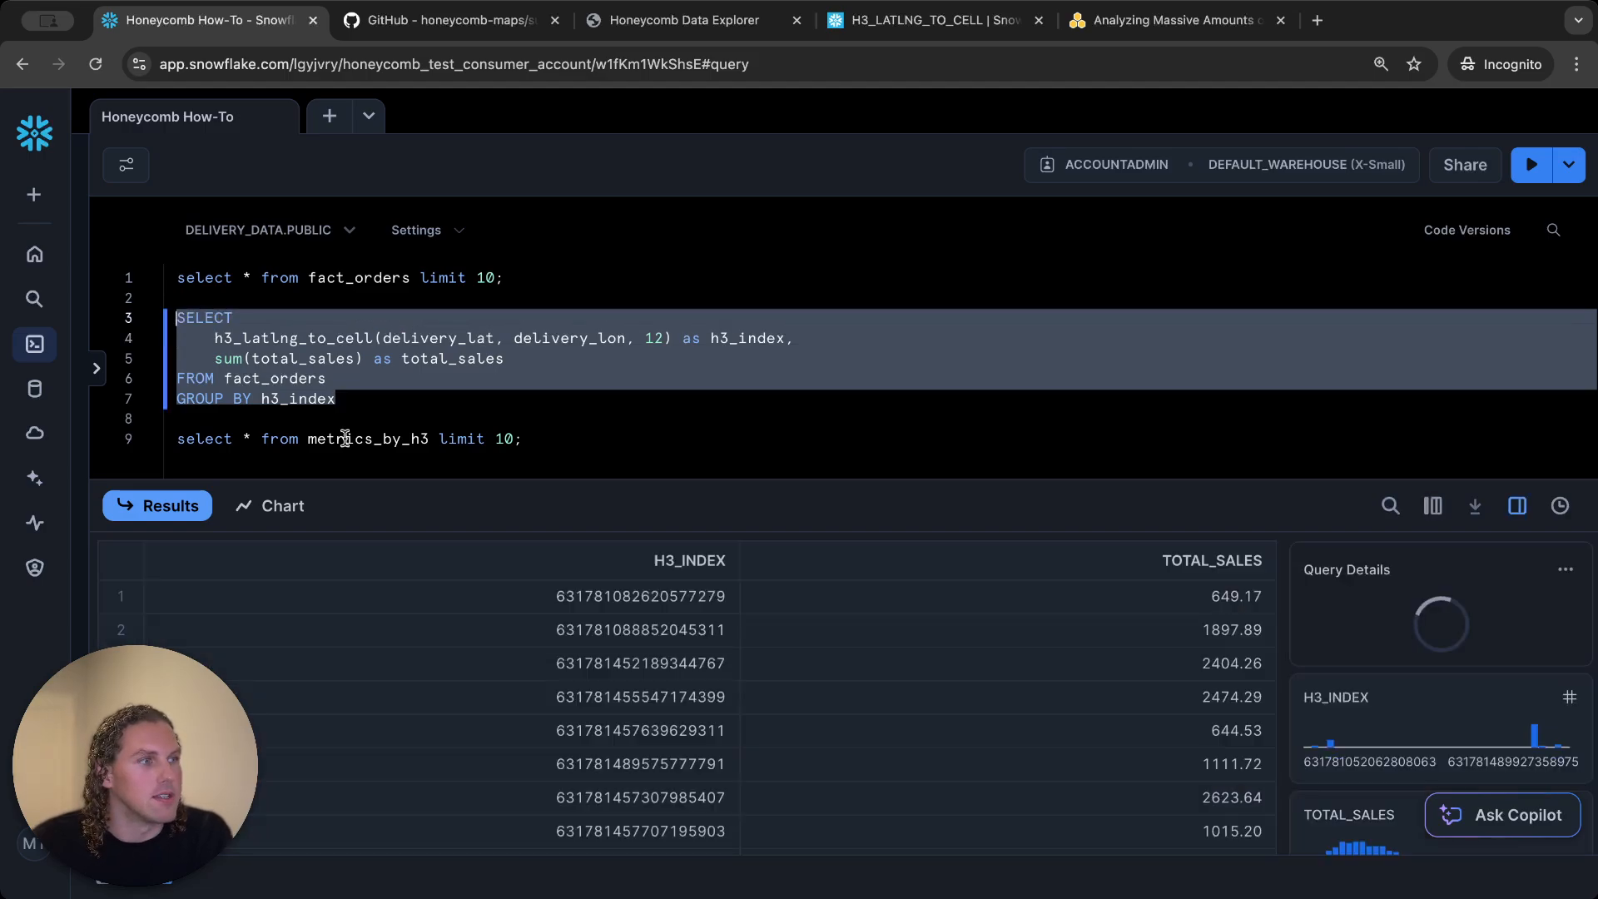
Step: Inspect the first row's TOTAL_SALES and H3_INDEX values and the resolution argument in the aggregation query
click(990, 607)
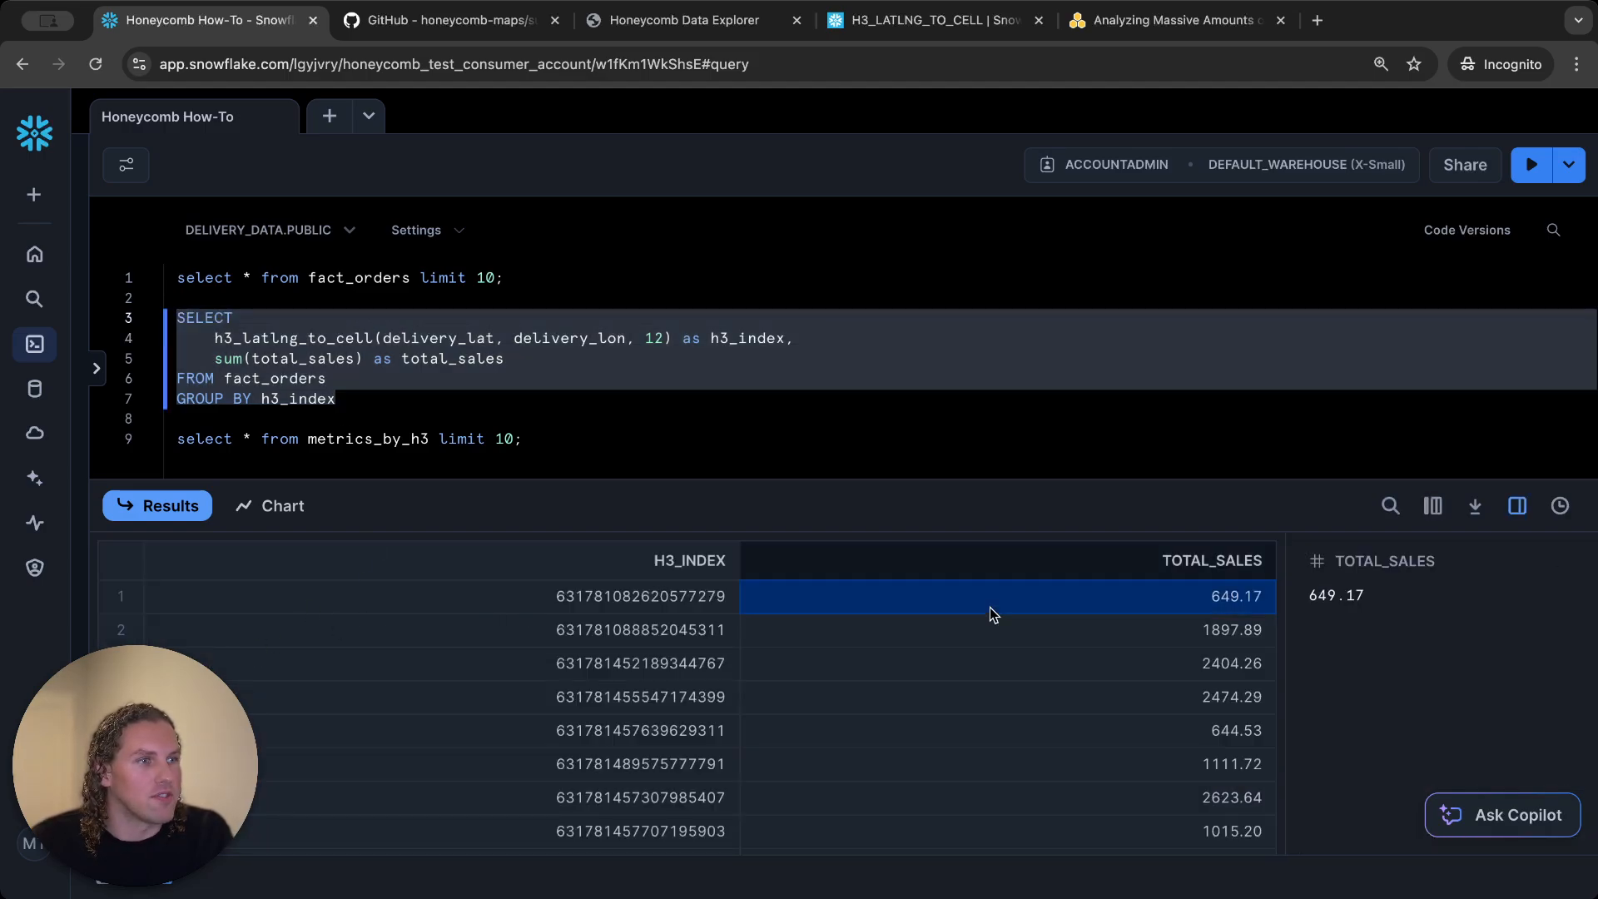
click(647, 599)
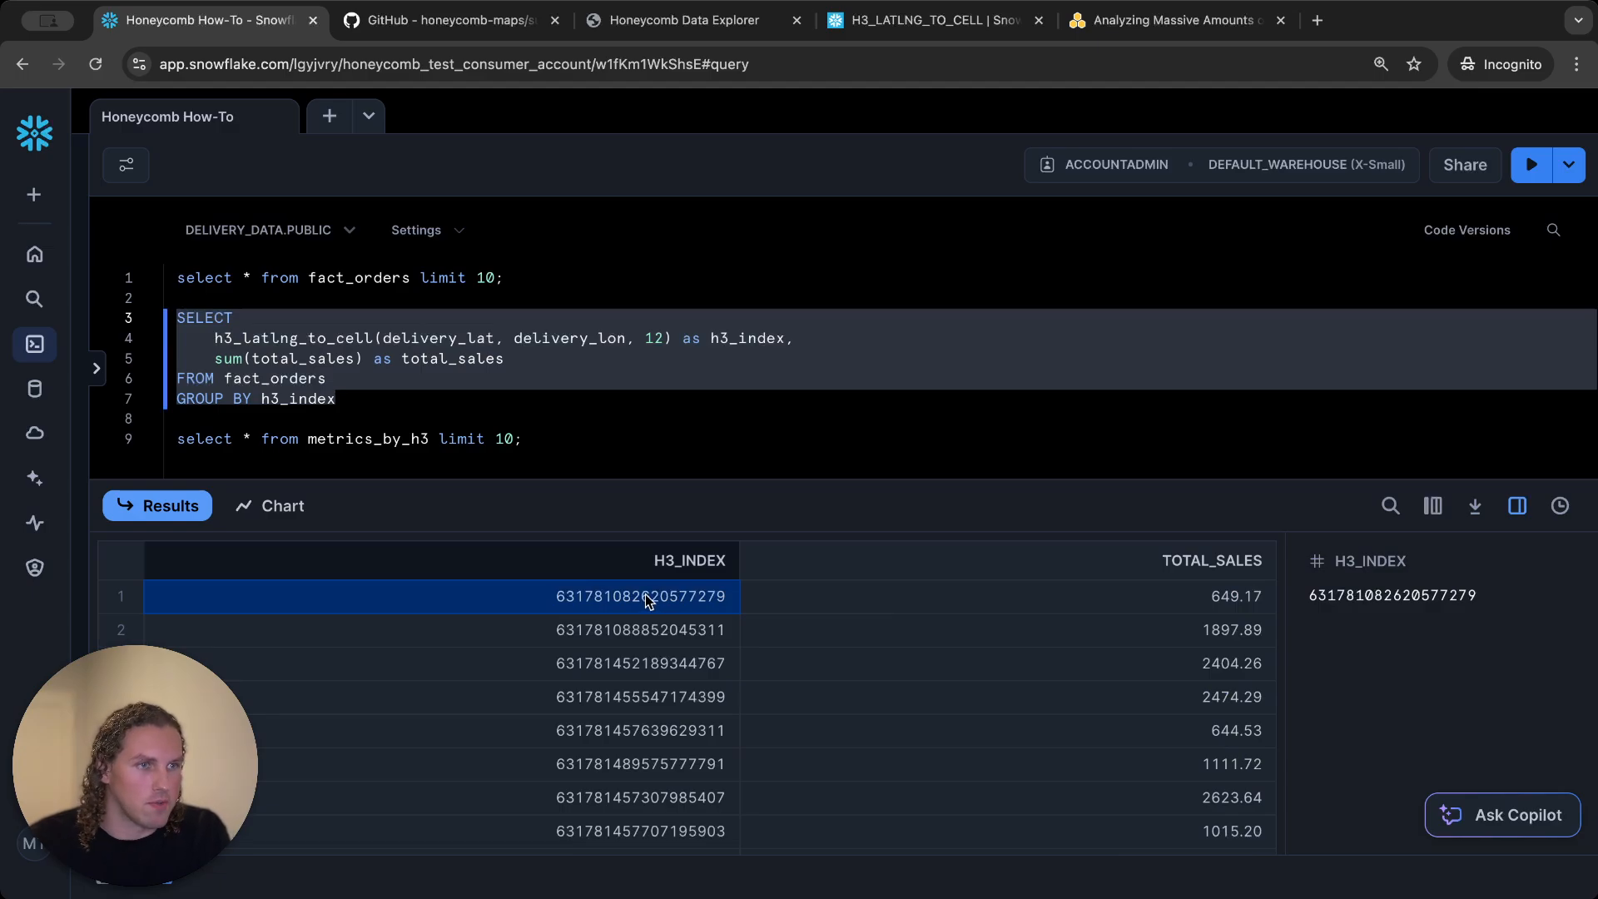
double_click(654, 338)
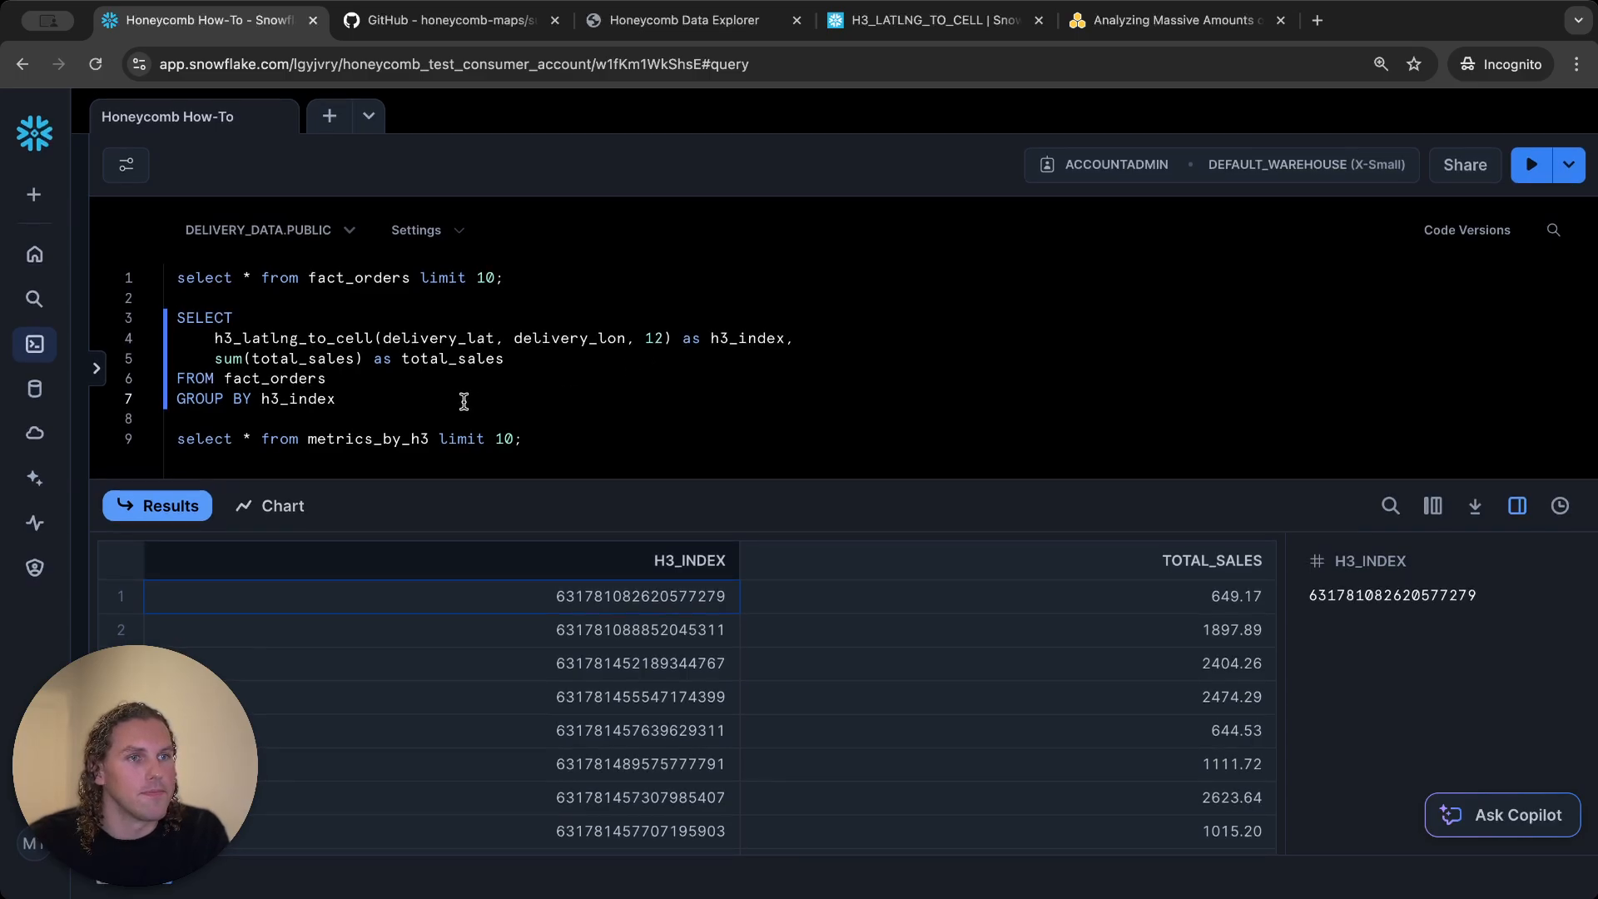
Step: Run the query "select * from metrics_by_h3 limit 10;" to preview the pre-aggregated H3 table
double_click(356, 441)
triple_click(355, 441)
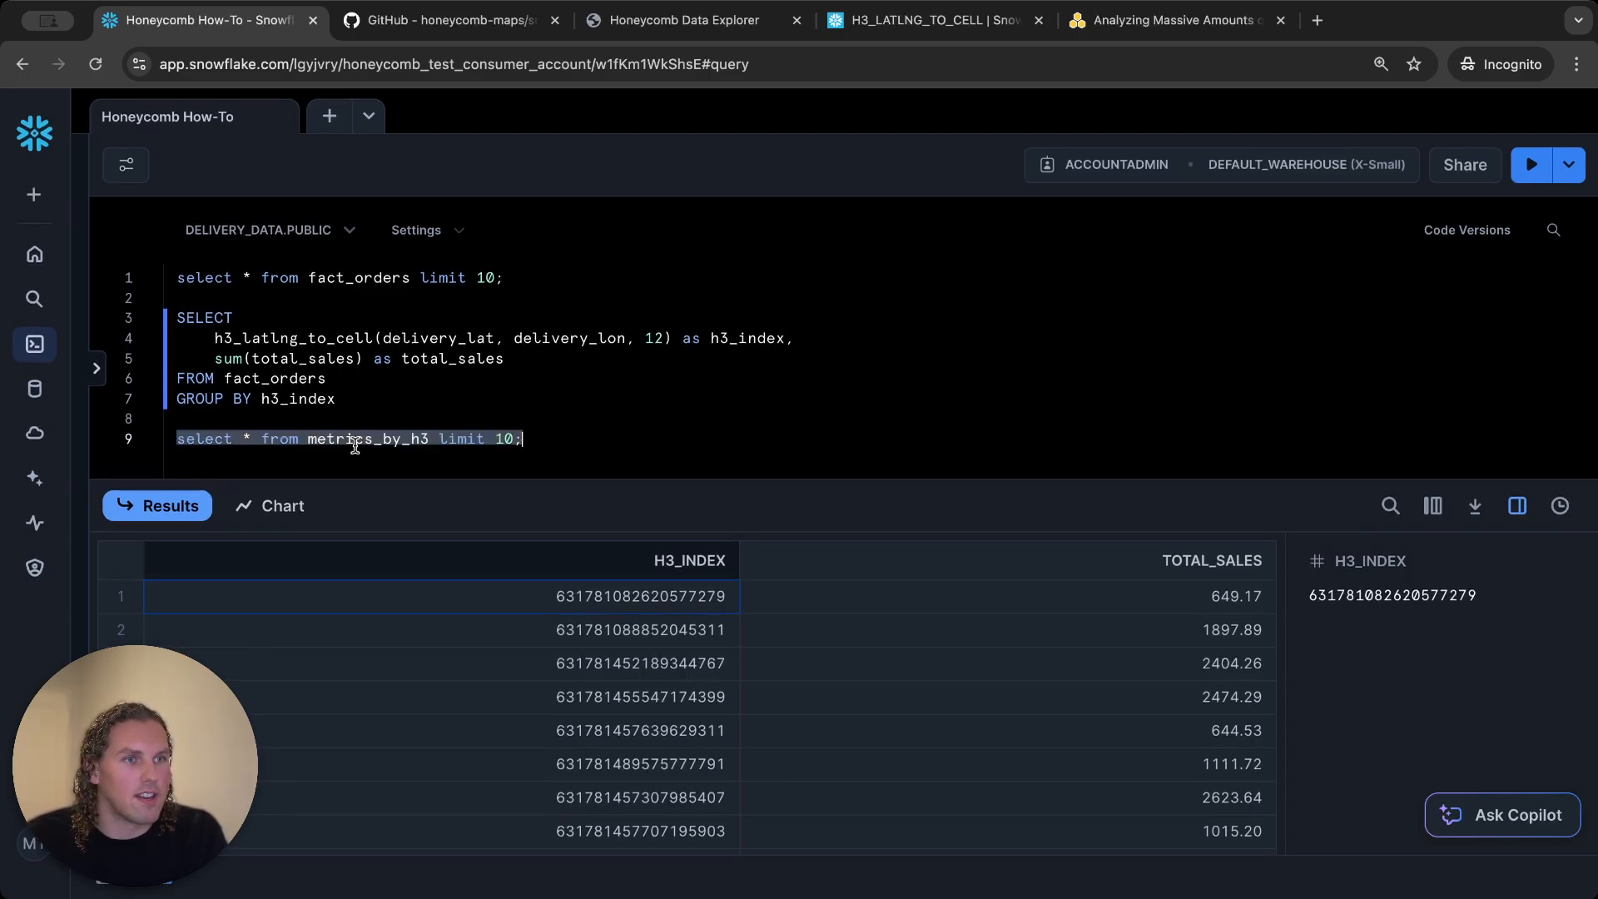
key(super+Return)
scroll(257, 747, down, 1)
scroll(257, 746, up, 1)
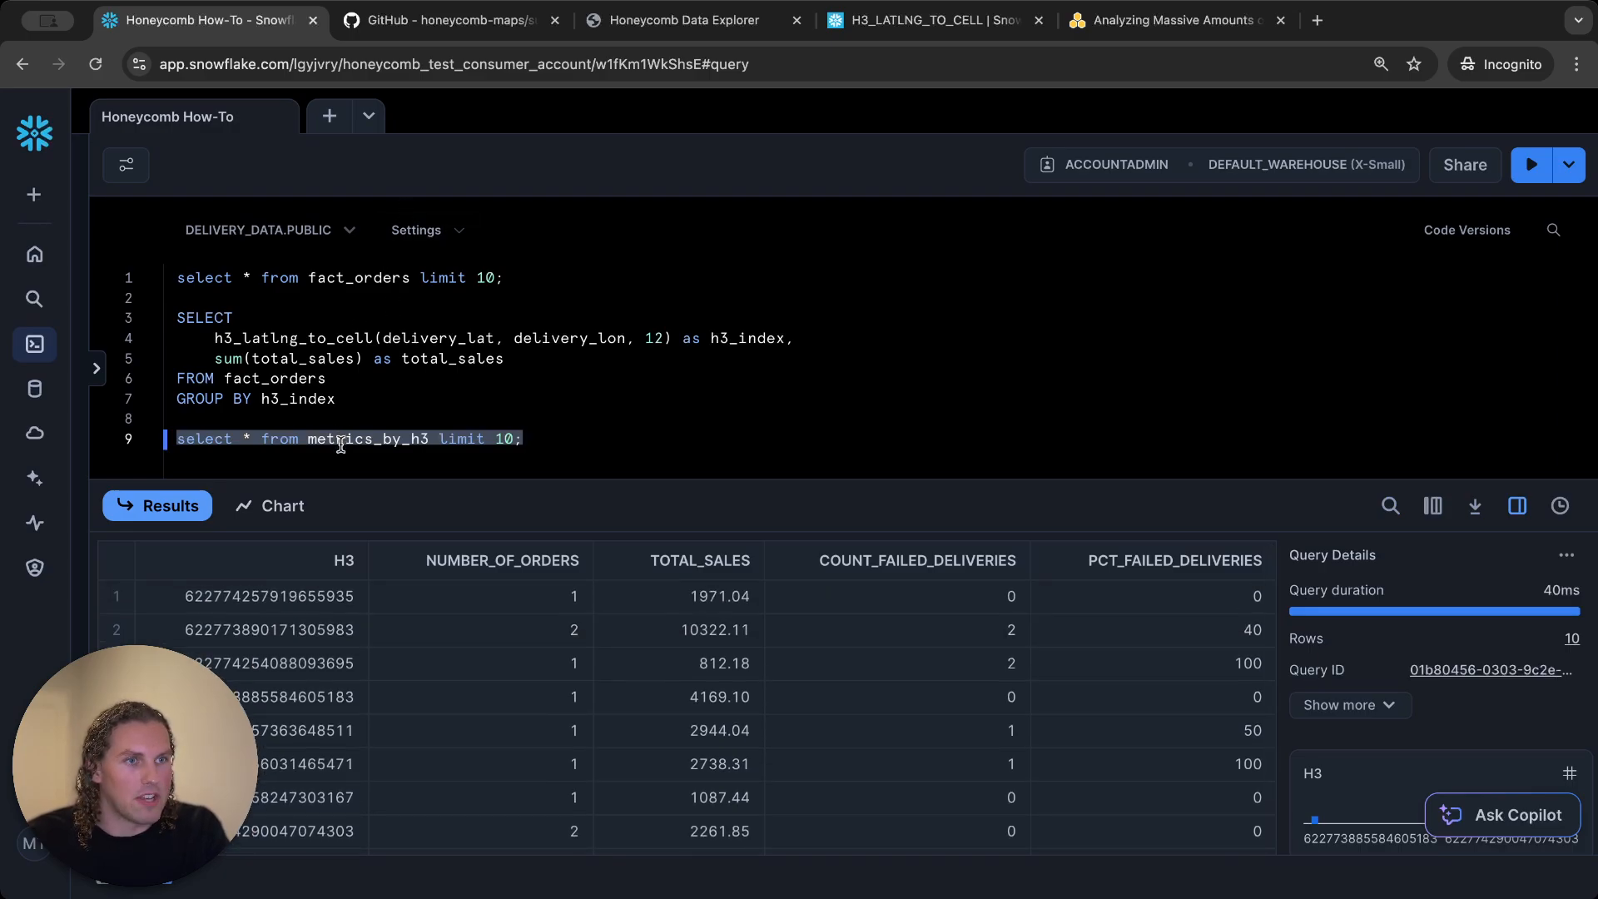
Step: Switch to Honeycomb Data Explorer, reload it, and load the first available Snowflake table
click(654, 18)
click(624, 64)
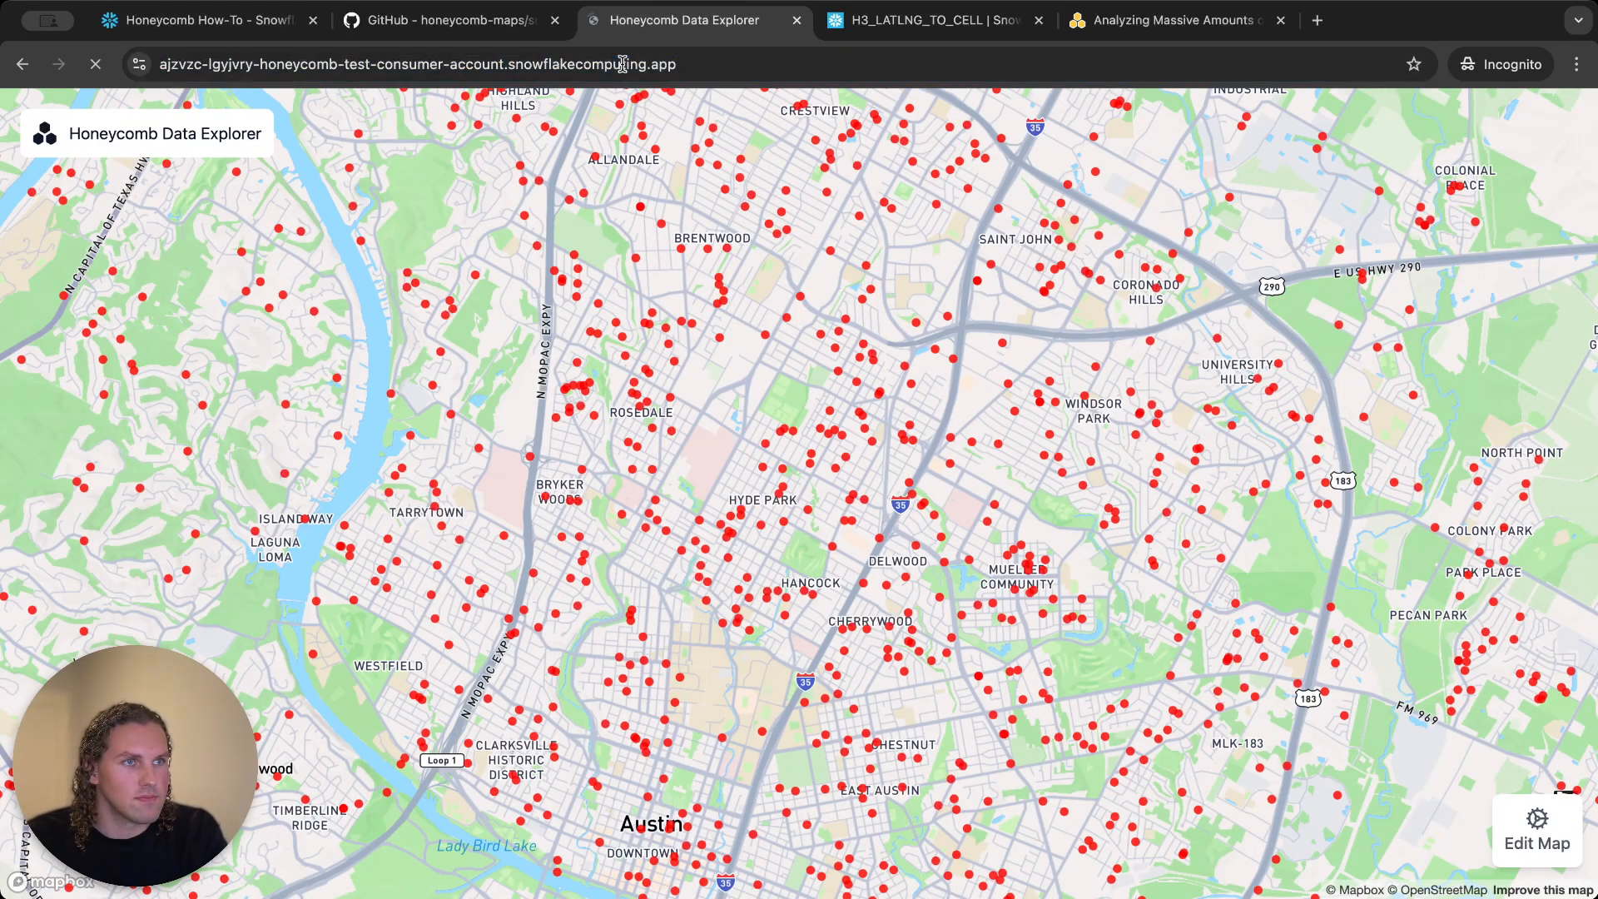
key(Return)
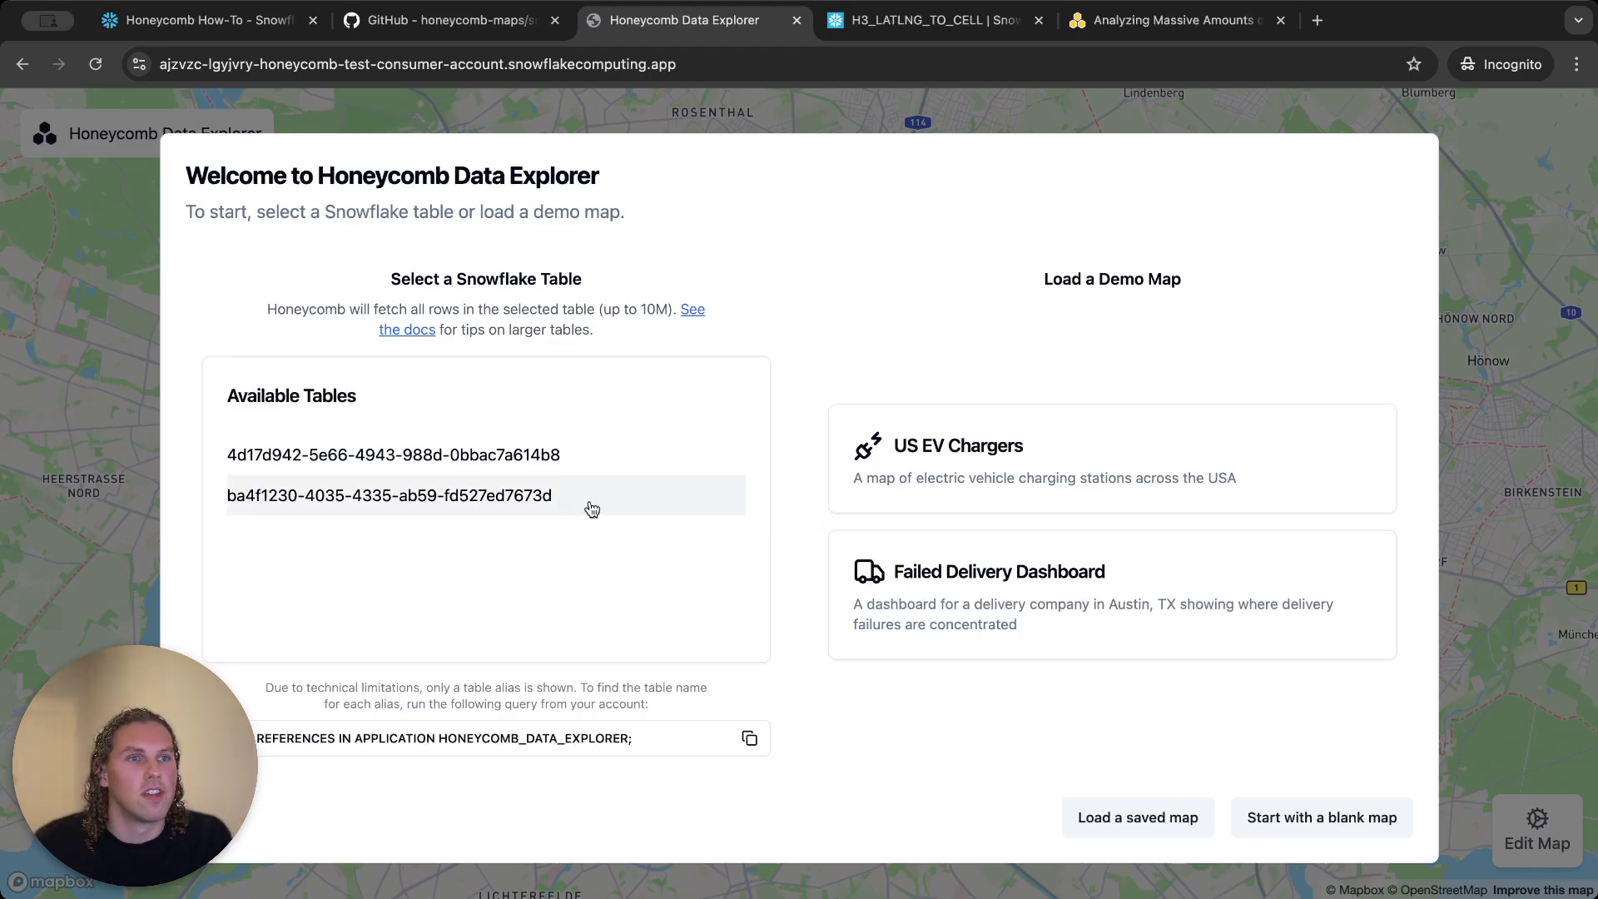
click(471, 456)
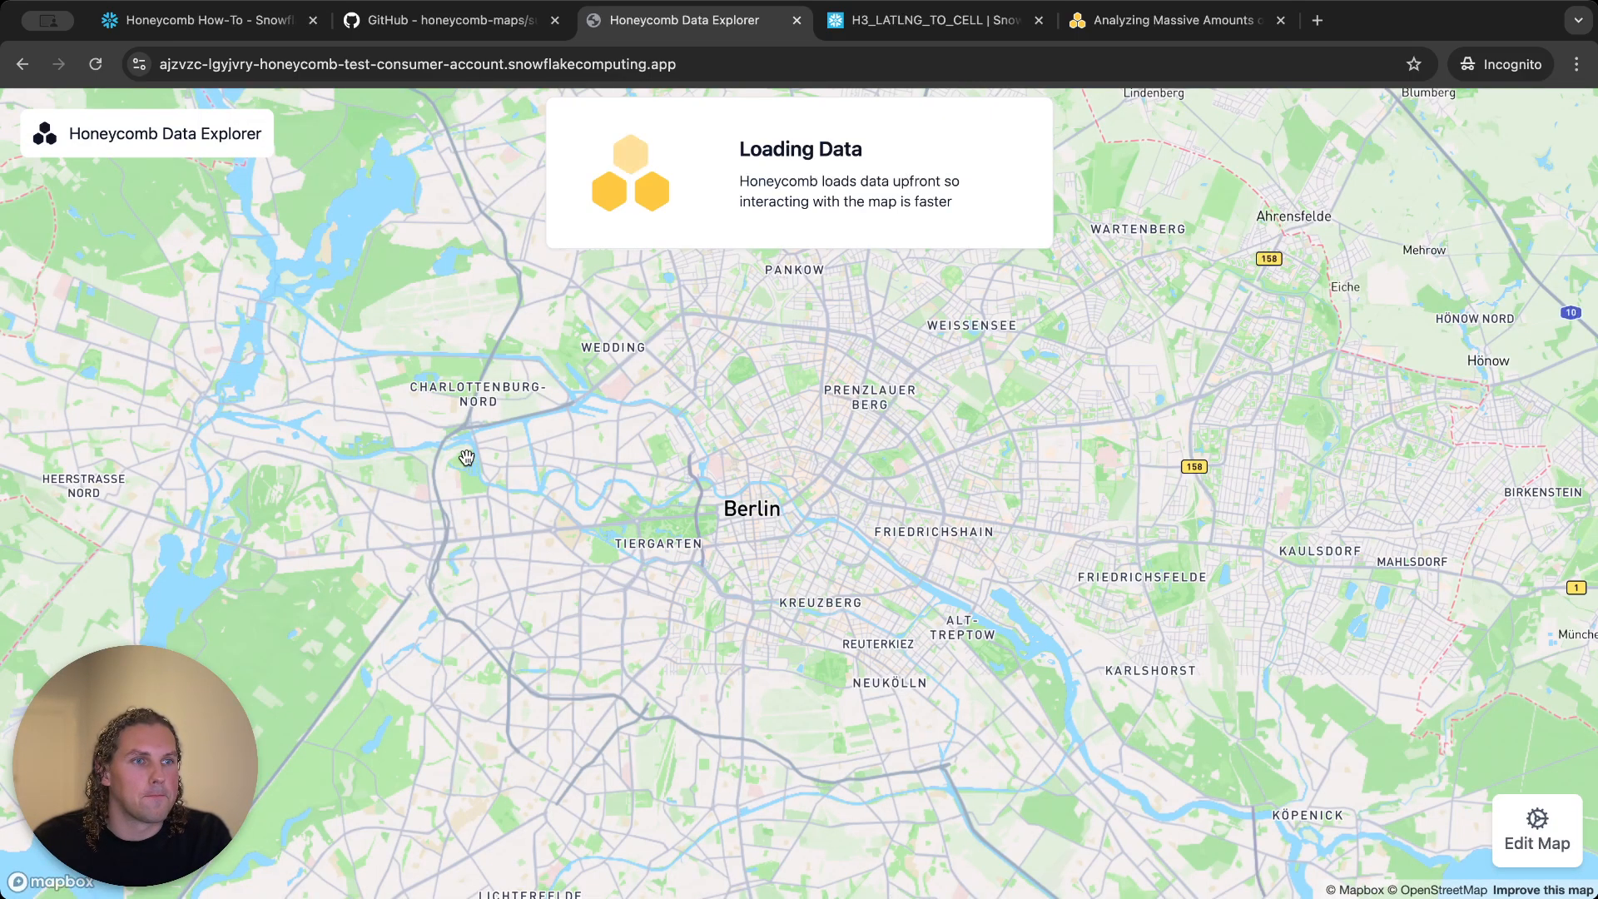
Step: Examine the H3 hexagon layer over the Austin area at several zoom levels
scroll(833, 480, up, 4)
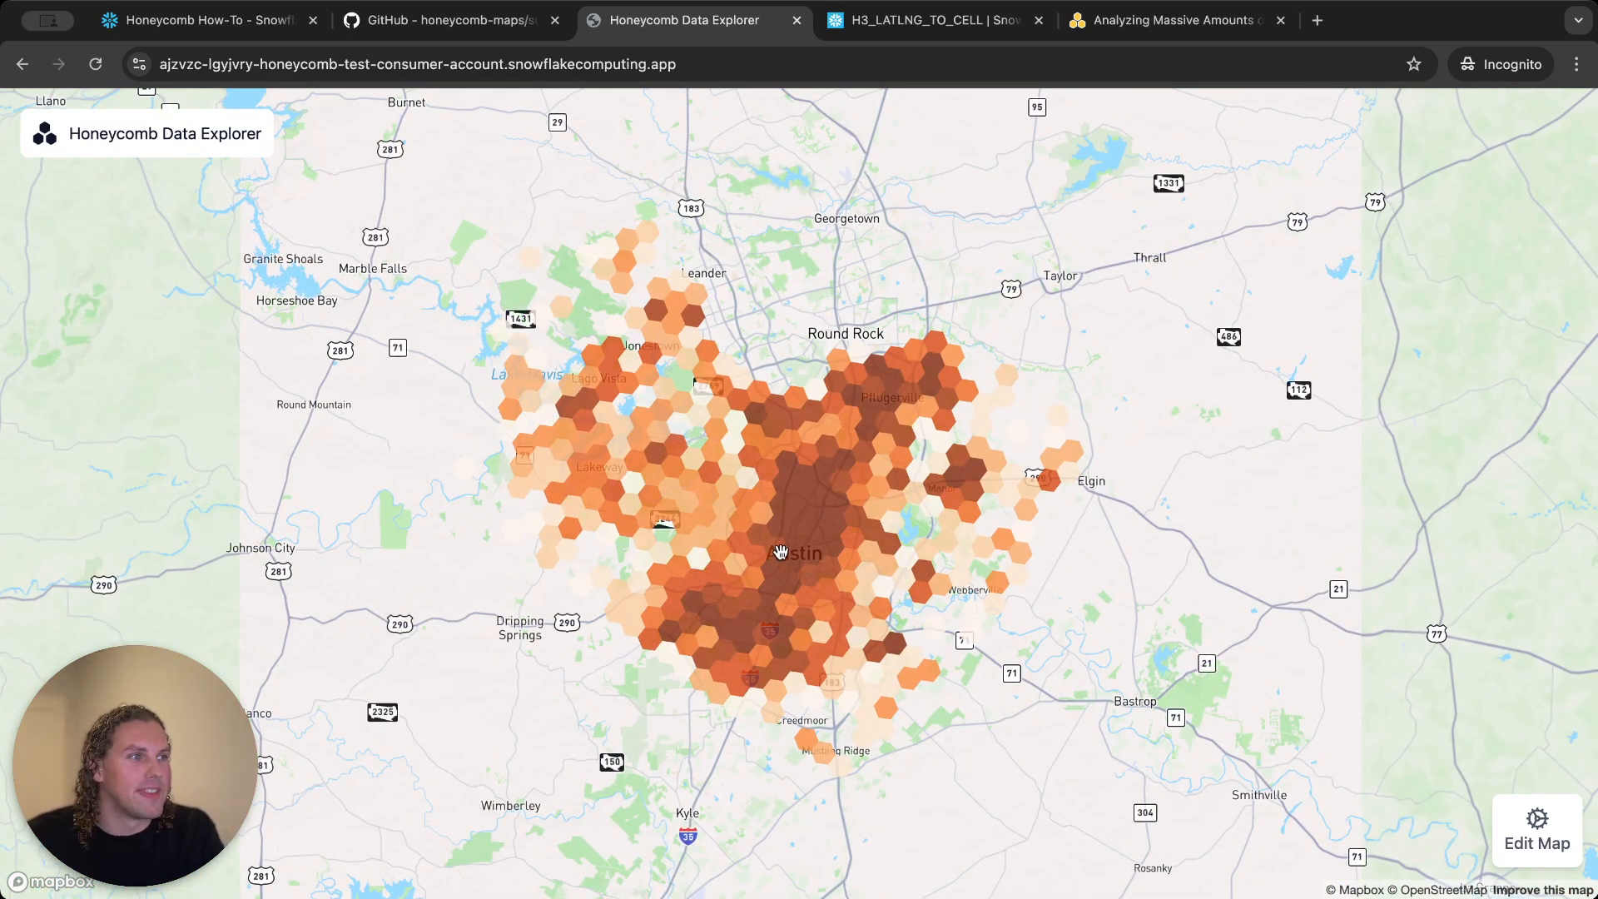
scroll(780, 552, up, 2)
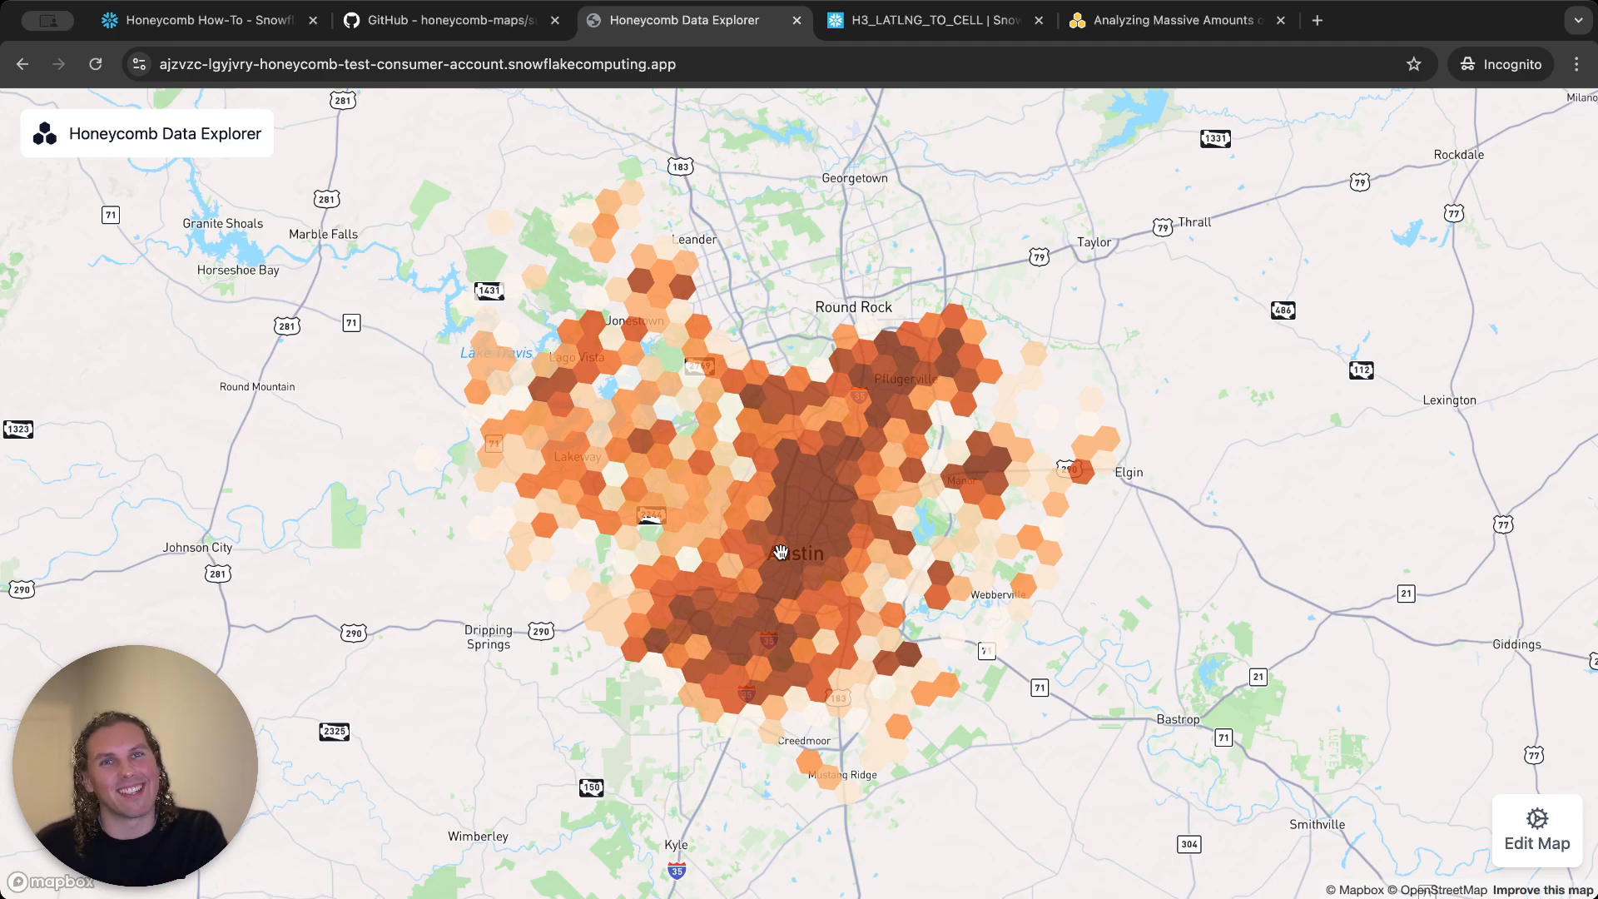
scroll(779, 552, up, 2)
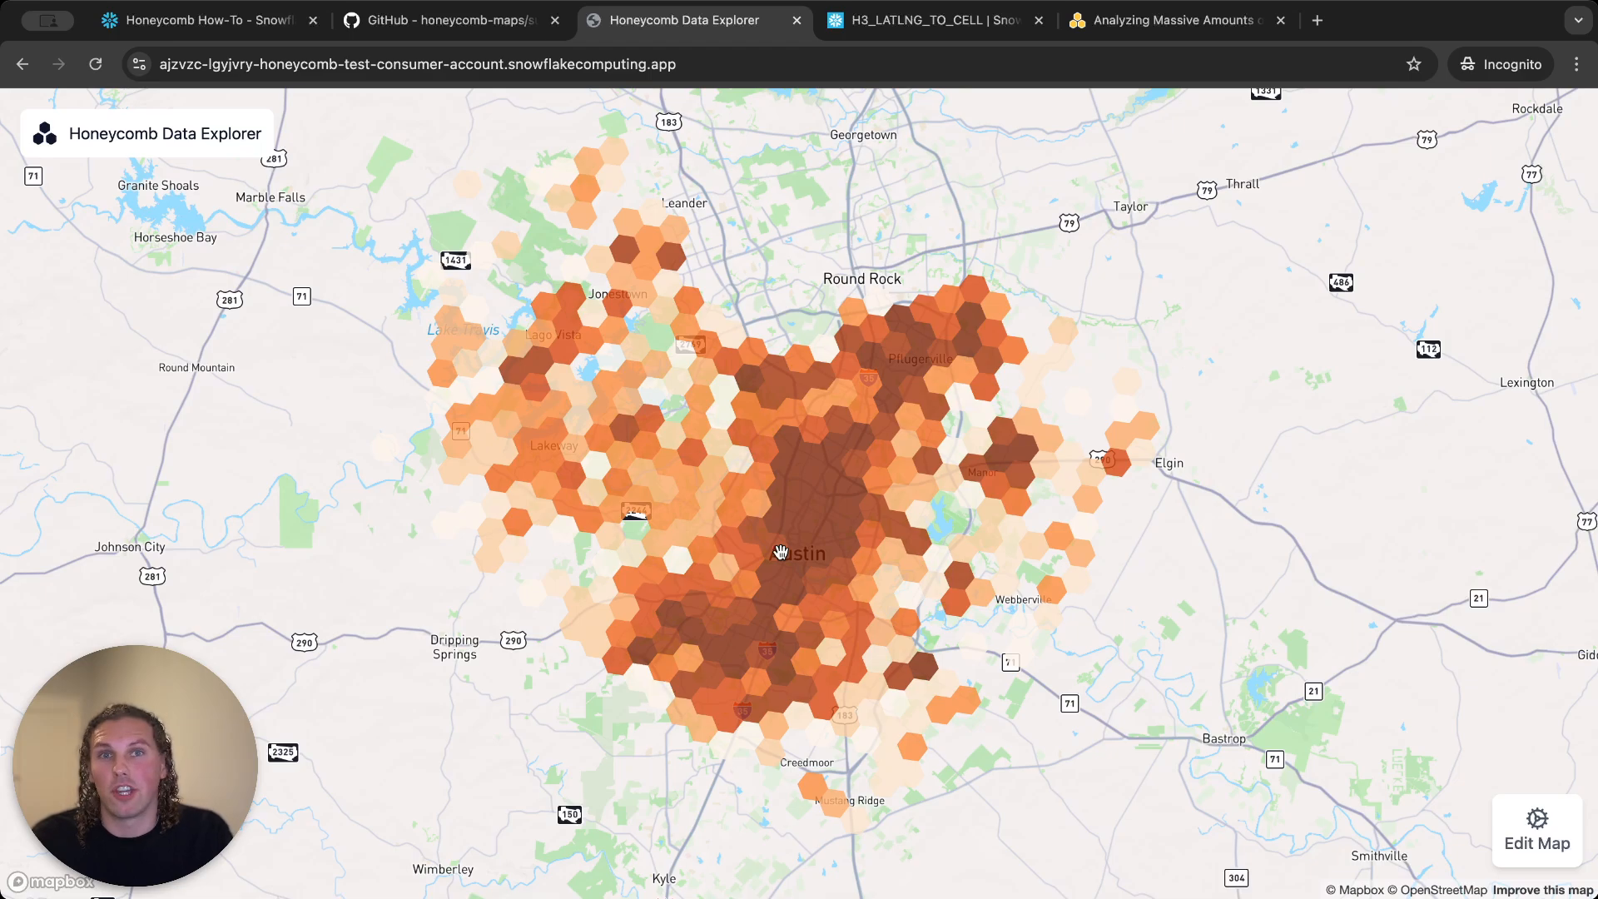
scroll(781, 552, up, 5)
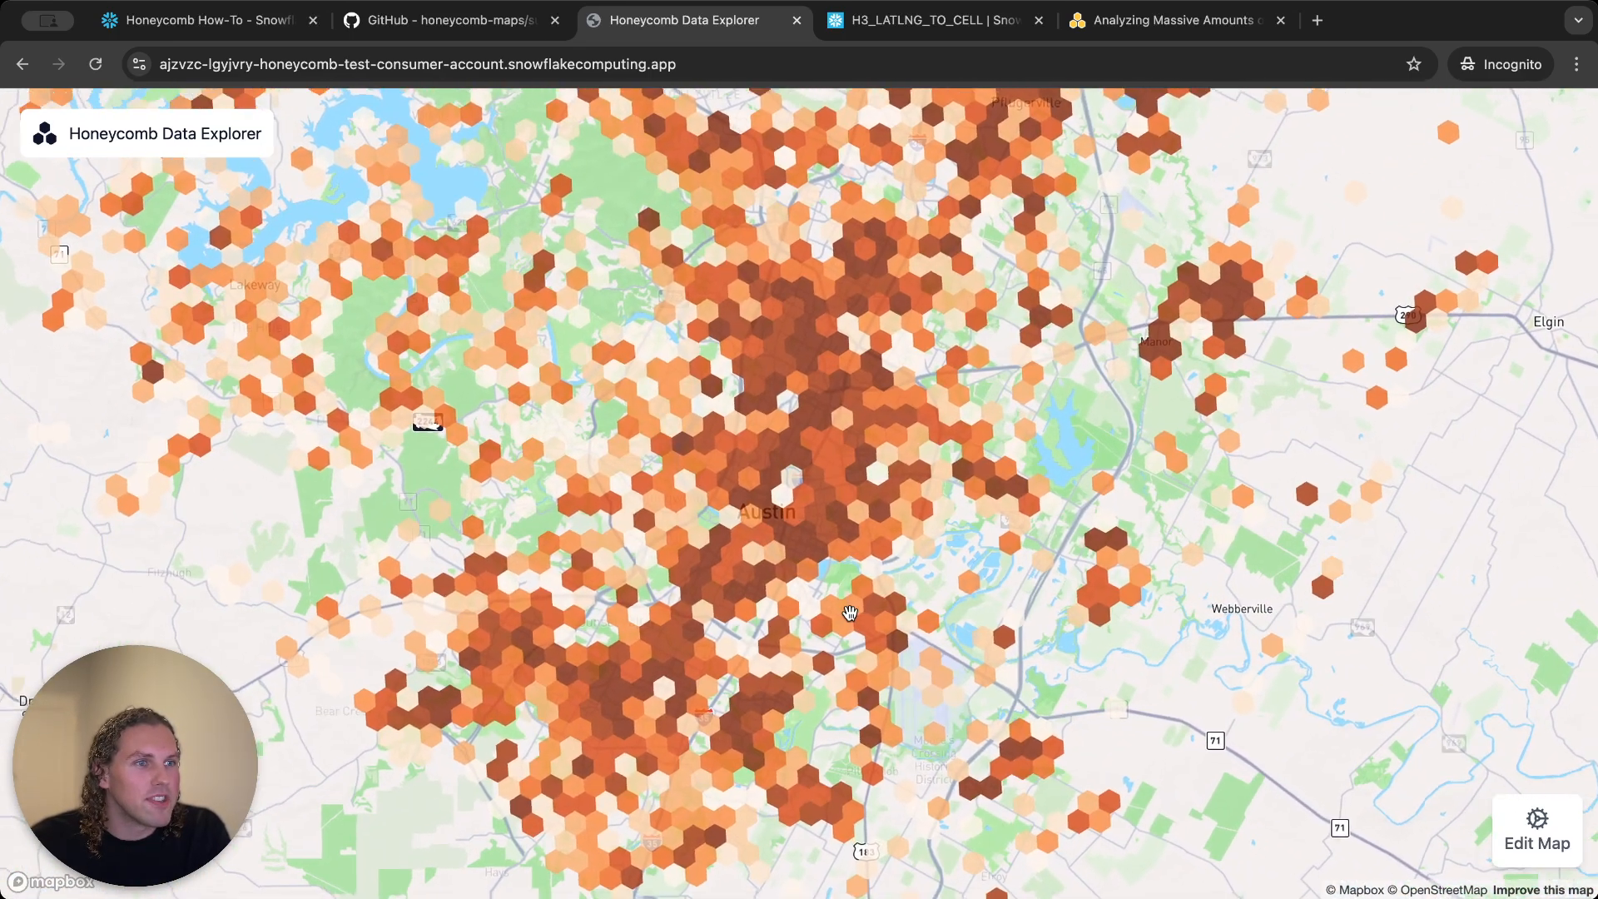
drag(850, 614, 991, 608)
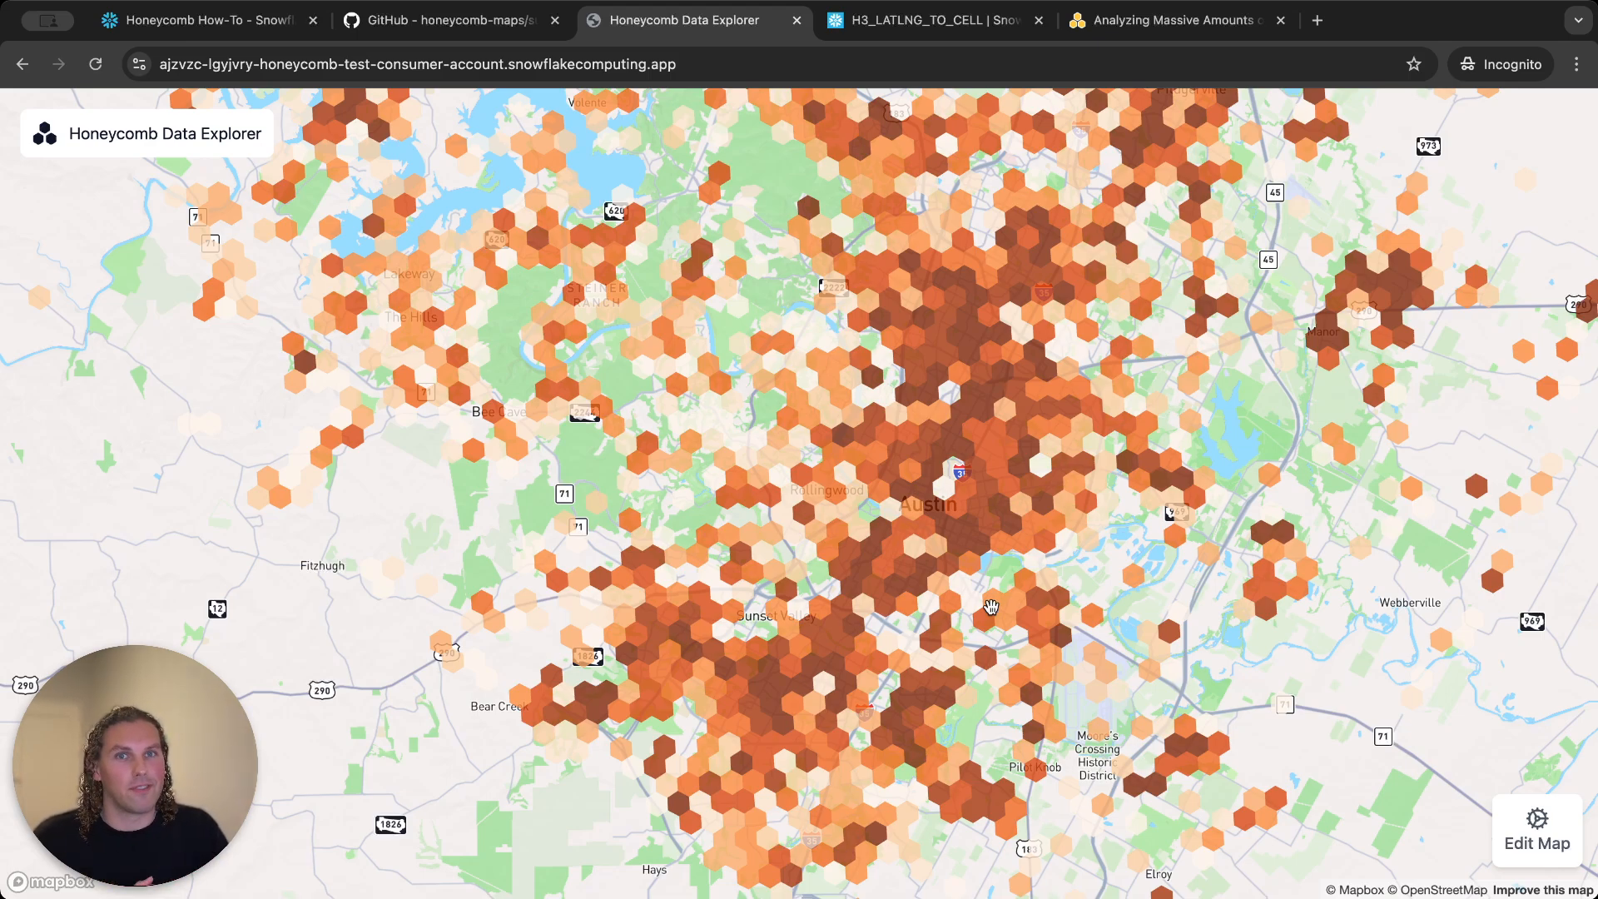
scroll(990, 606, down, 3)
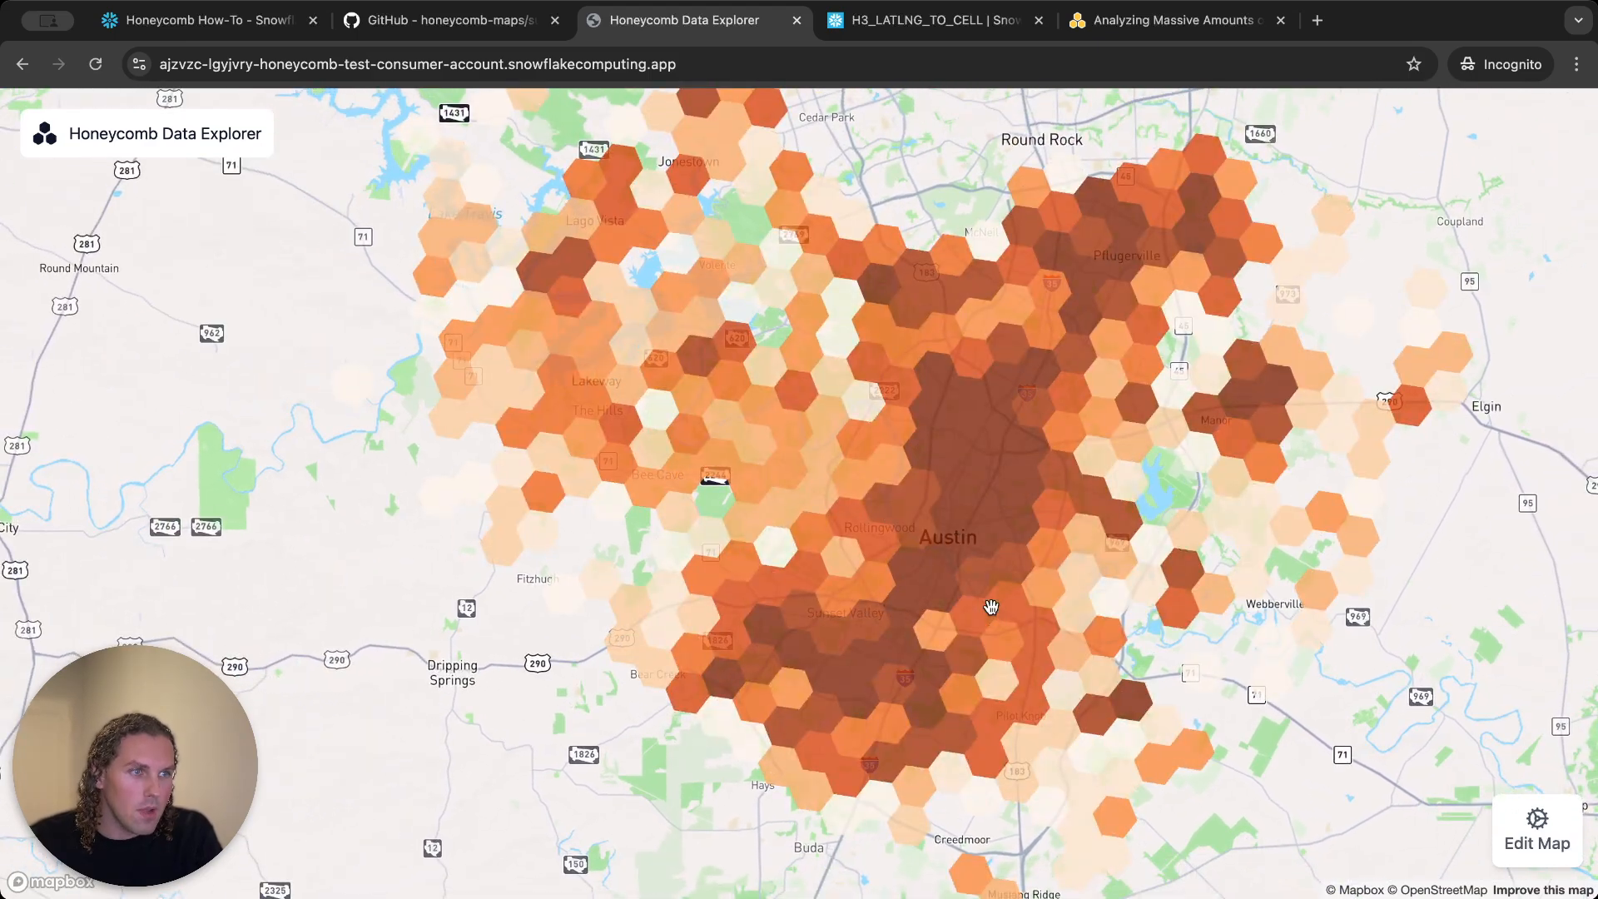
drag(990, 606, 921, 634)
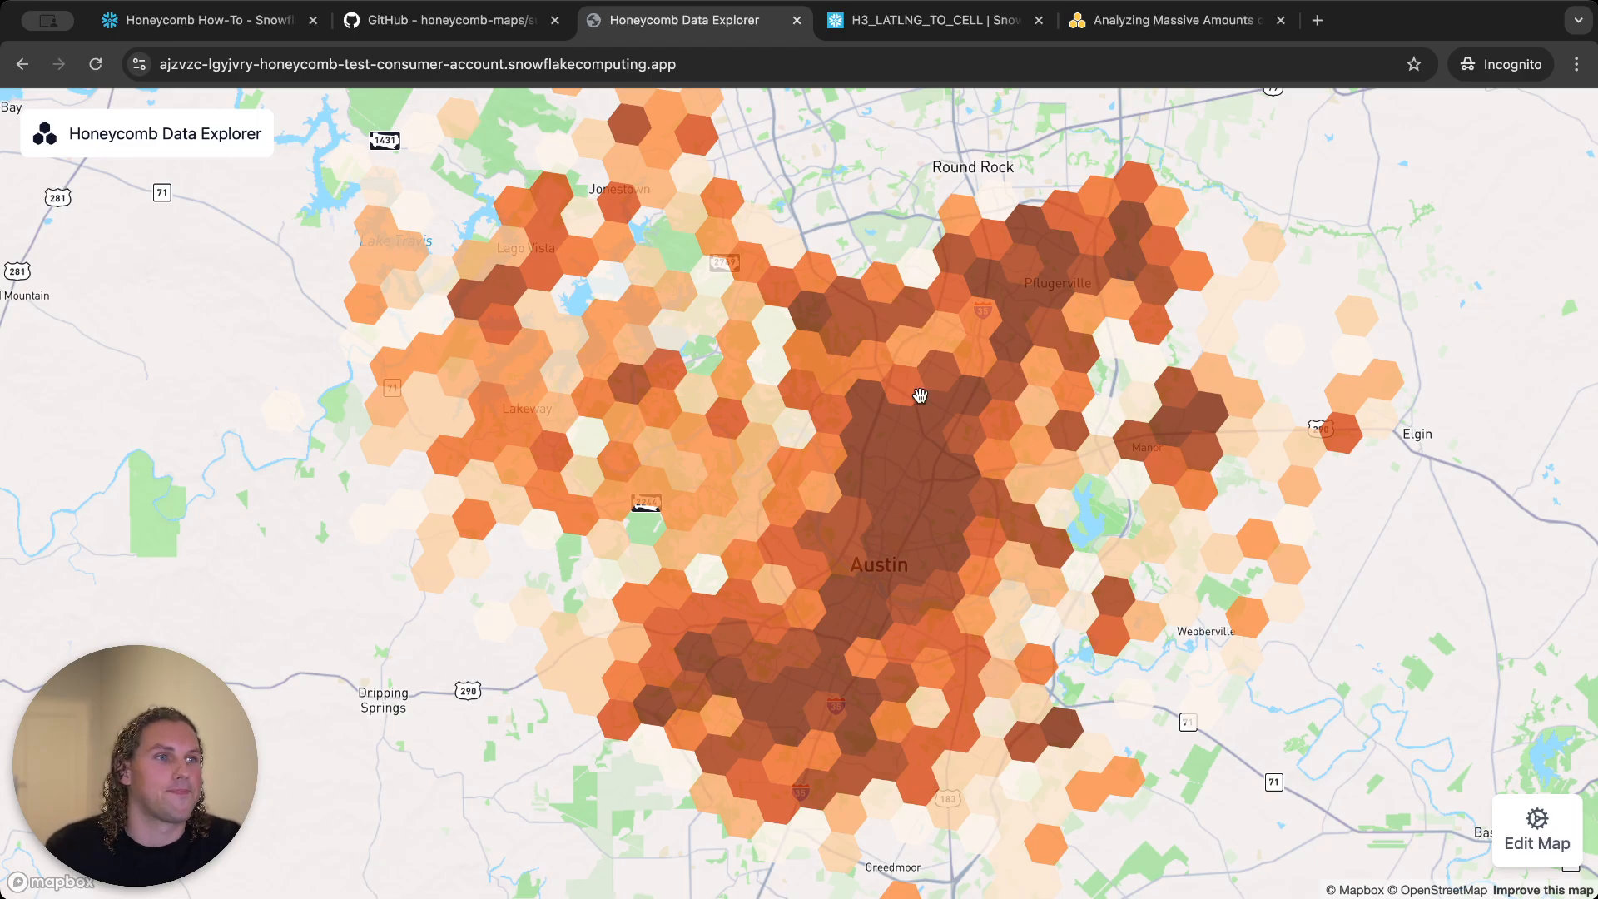
Step: Switch to the Honeycomb Docs and look through the article on analyzing massive amounts of location data
click(980, 30)
click(1199, 30)
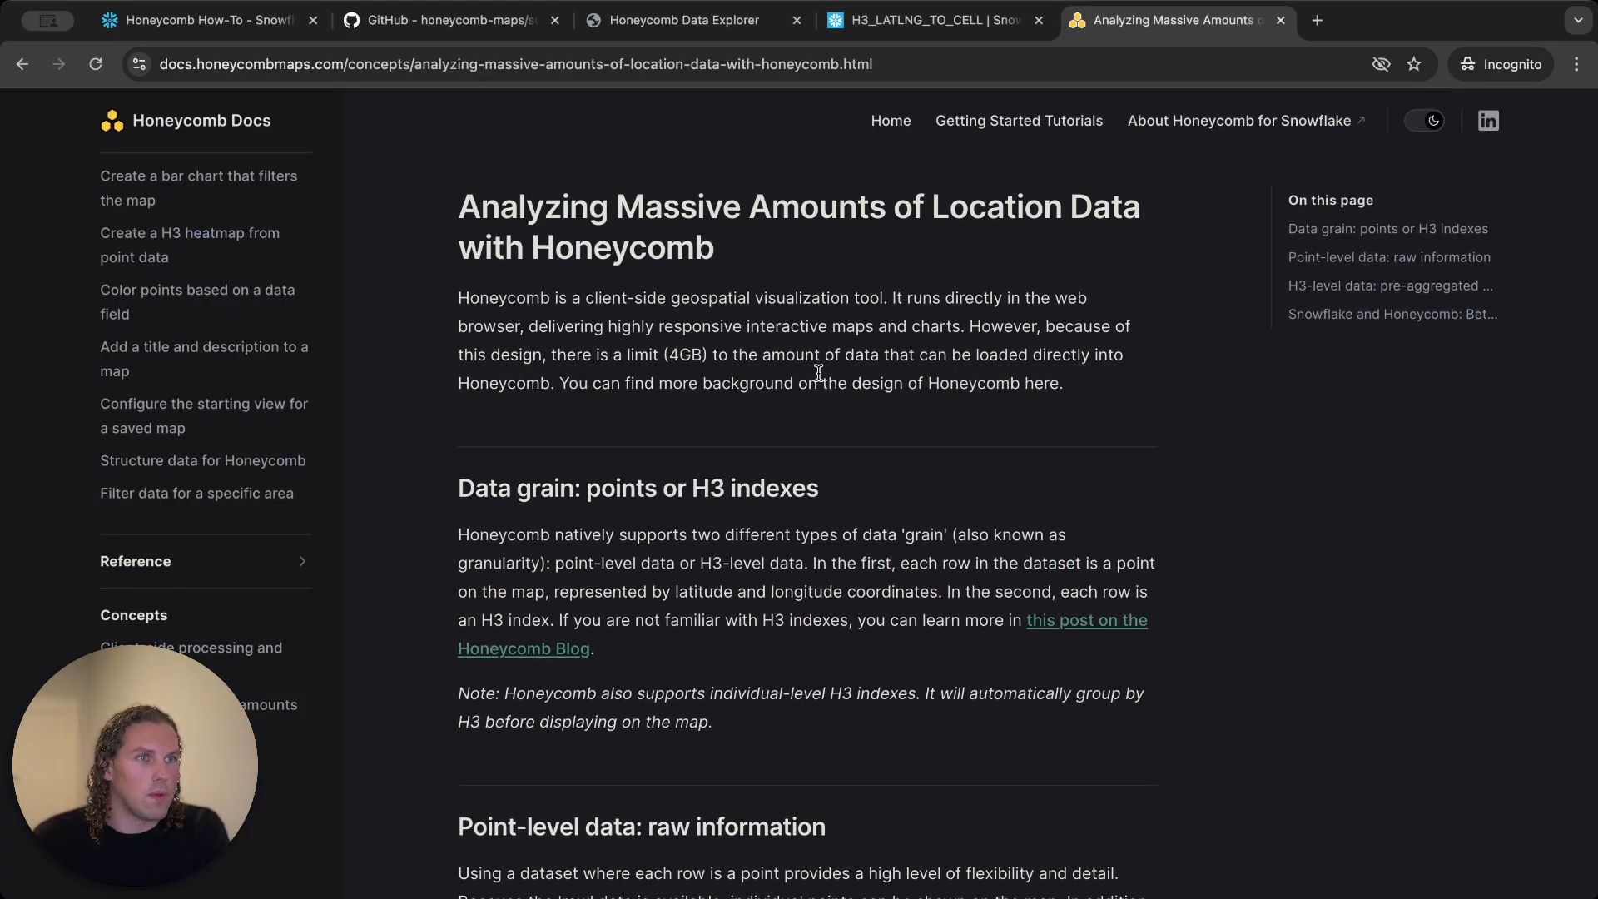
scroll(817, 371, down, 10)
scroll(818, 371, up, 10)
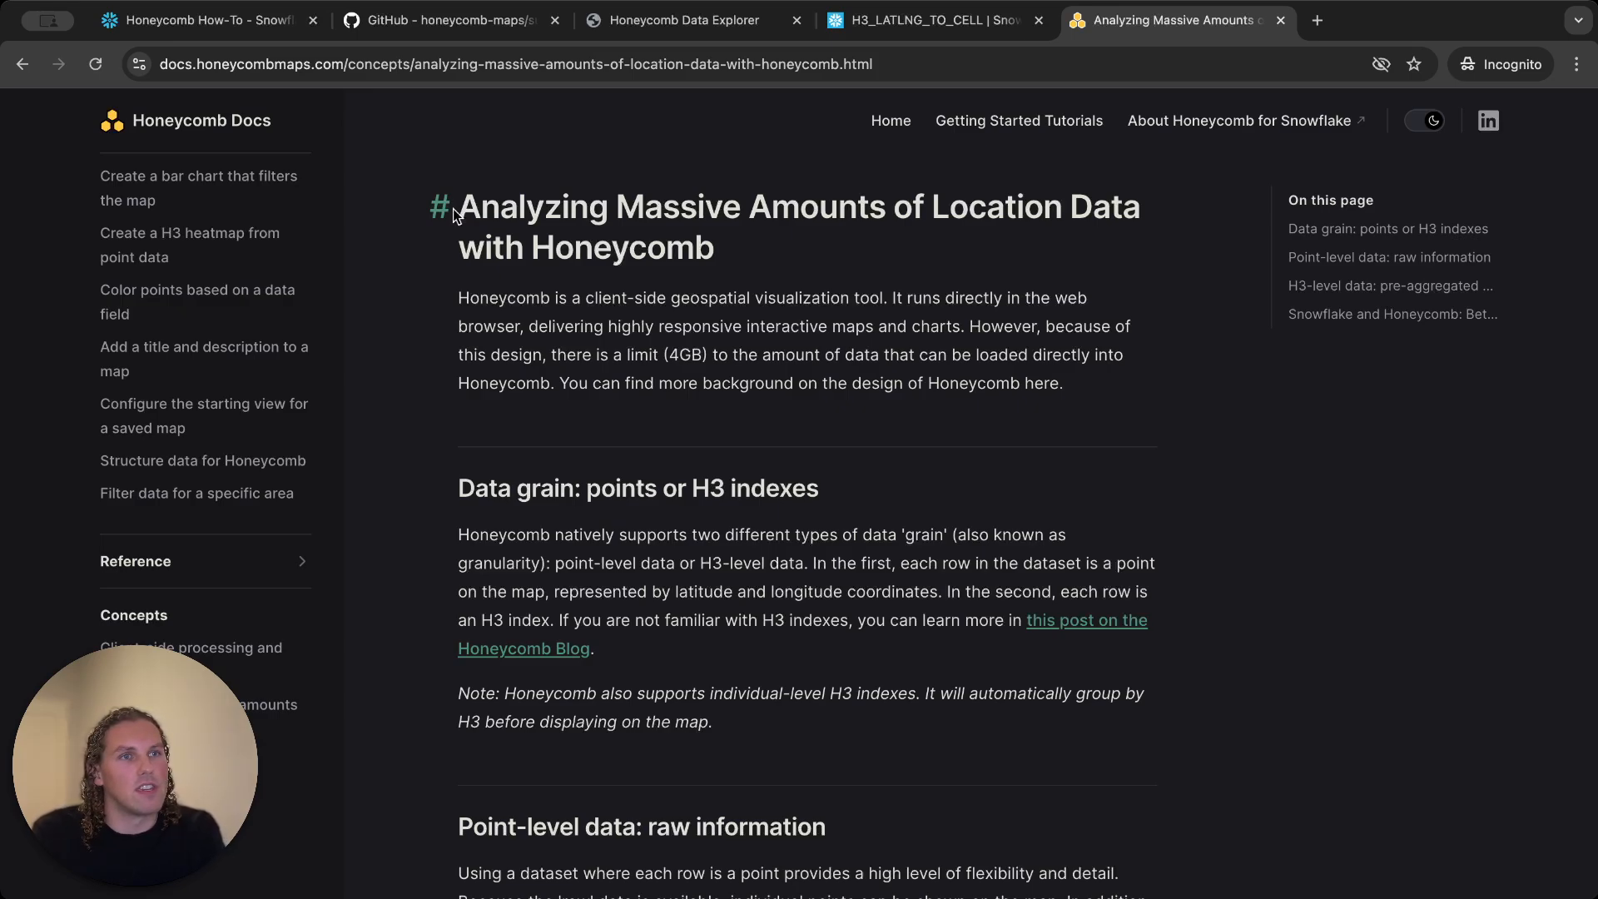
drag(344, 65, 156, 64)
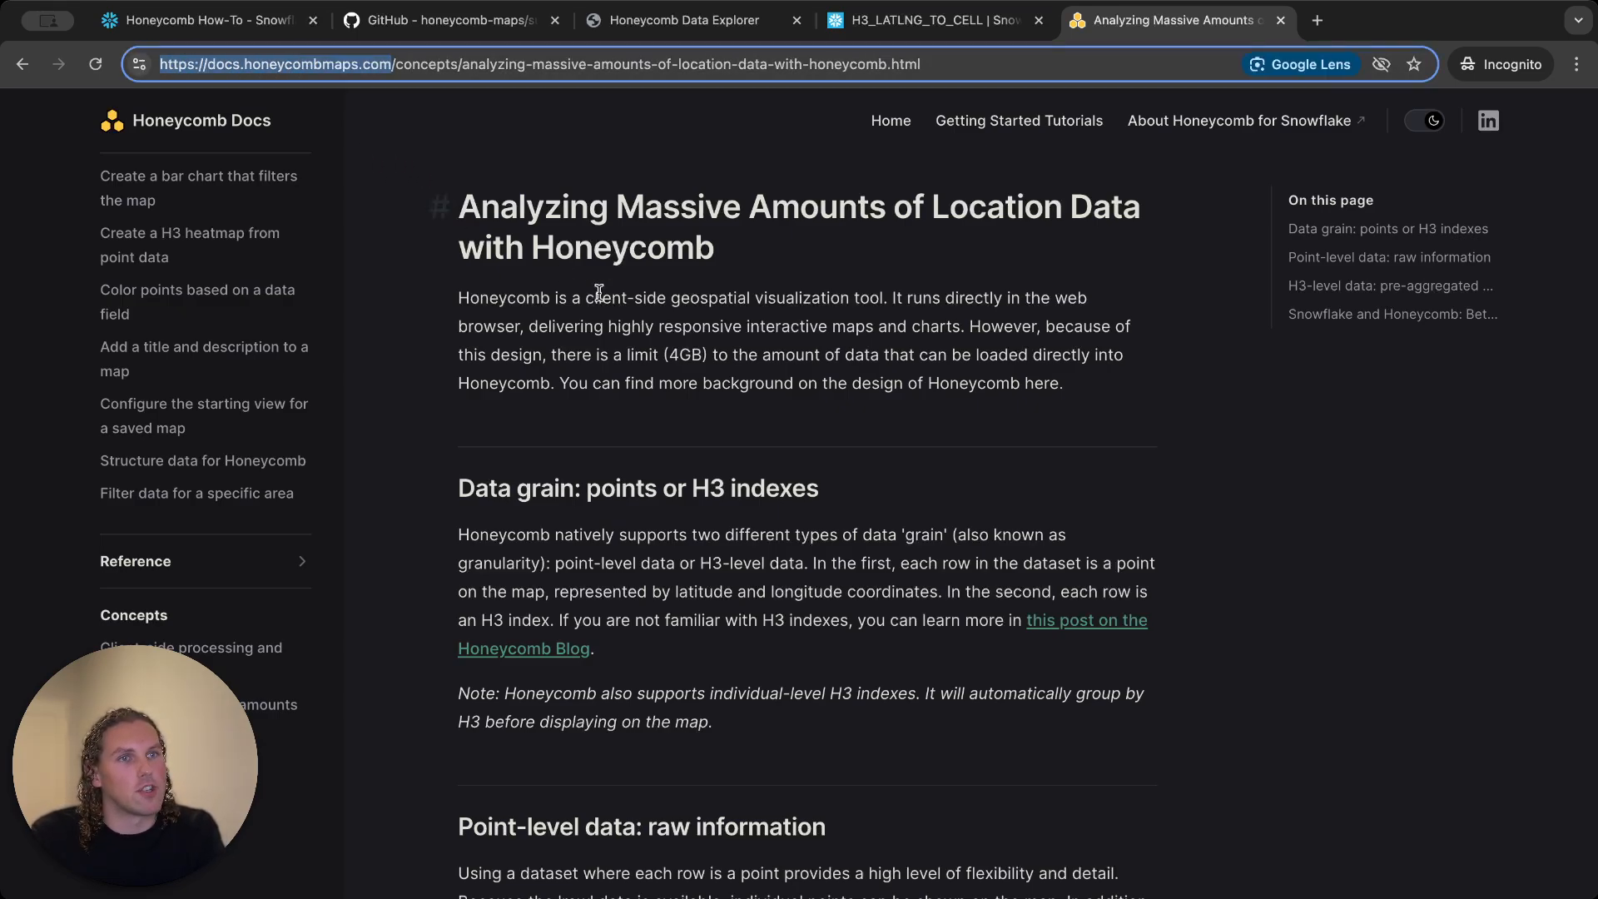
click(707, 331)
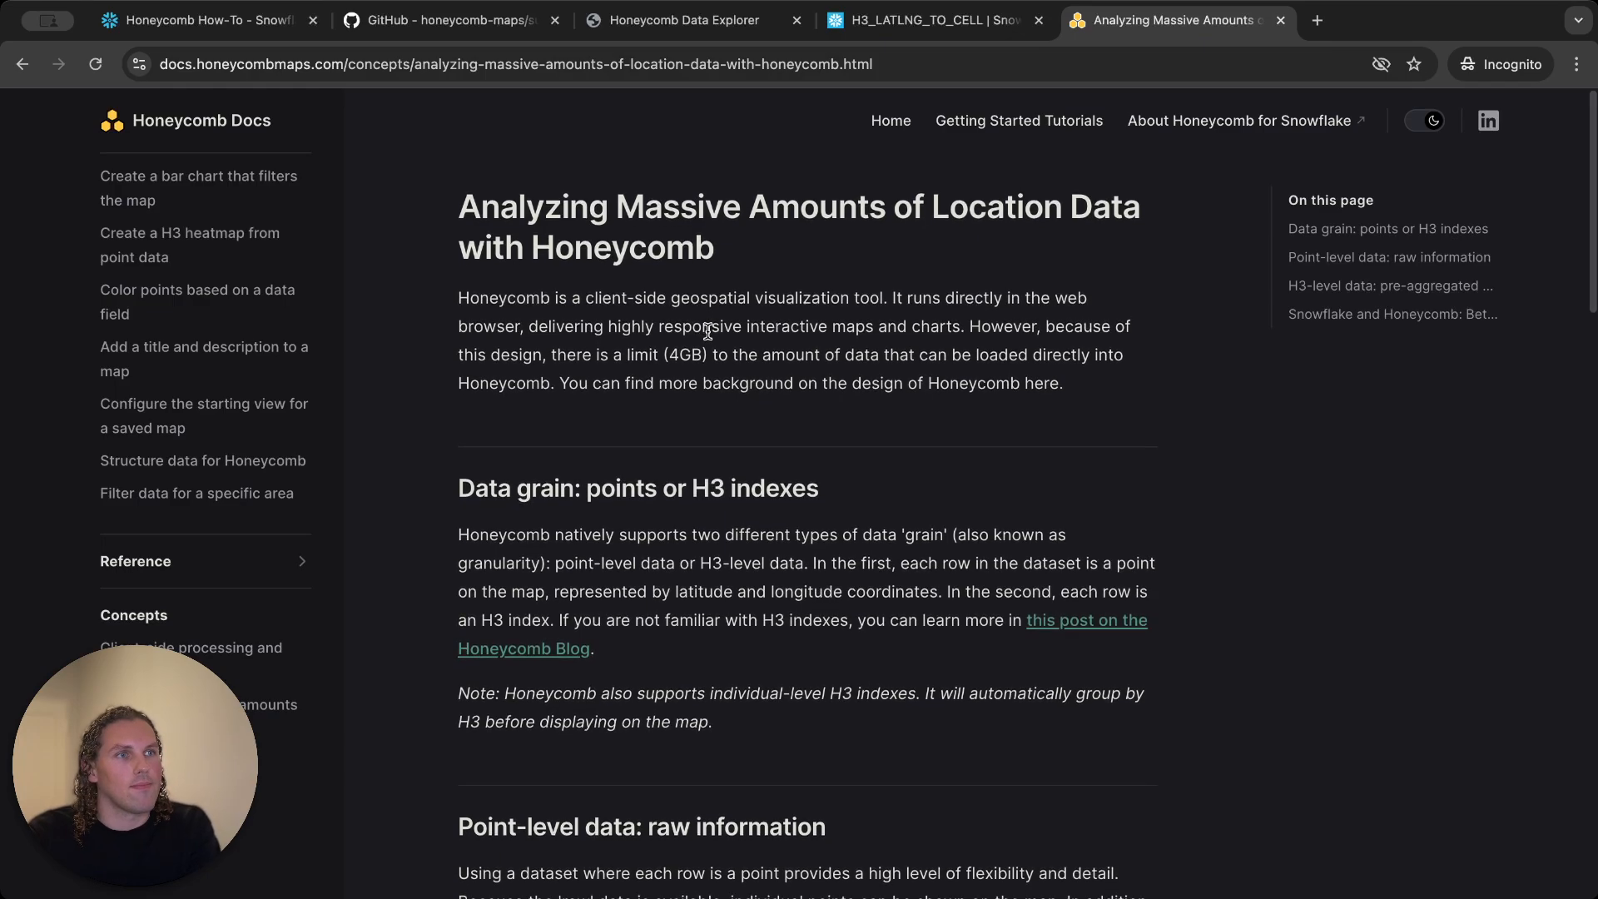